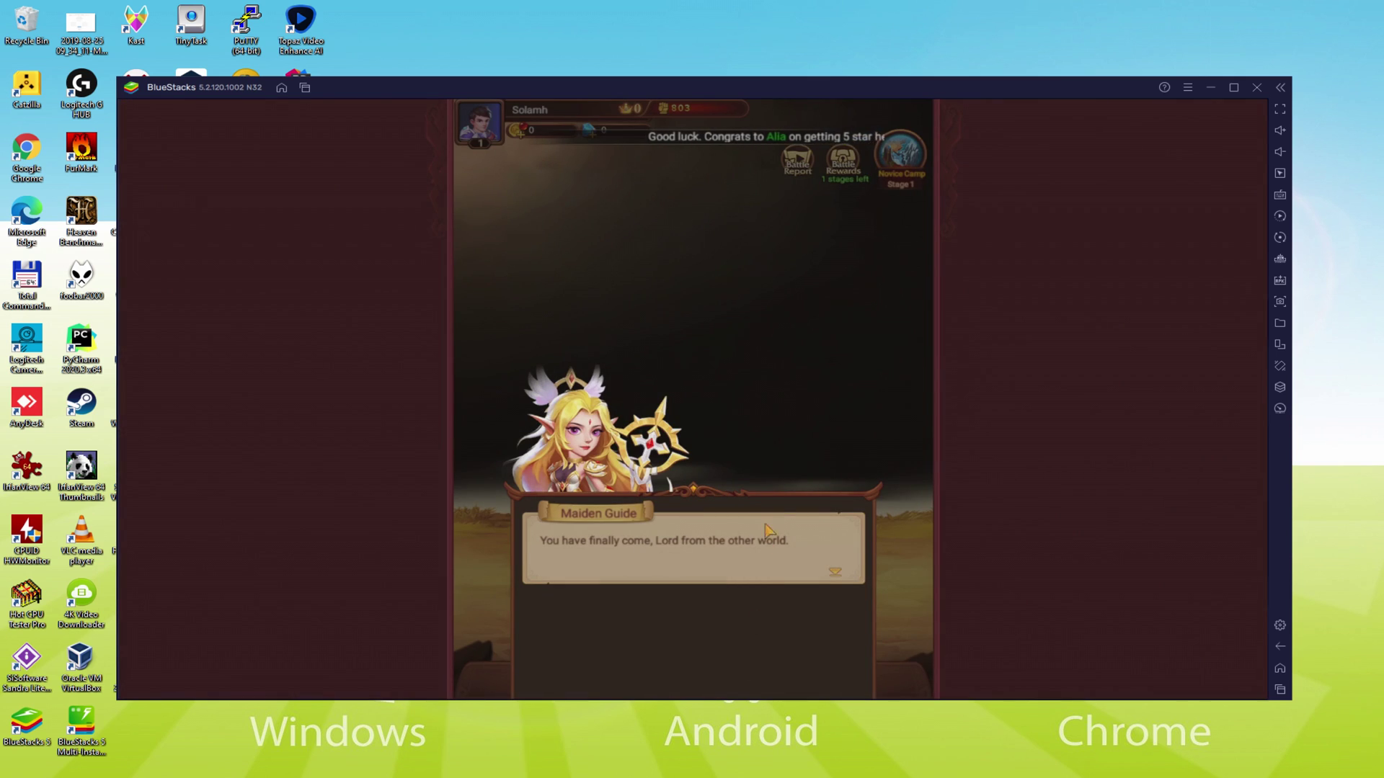
Finish the Maiden Guide opening dialogue and win the first boss battle on Main Stage 1.
click(755, 561)
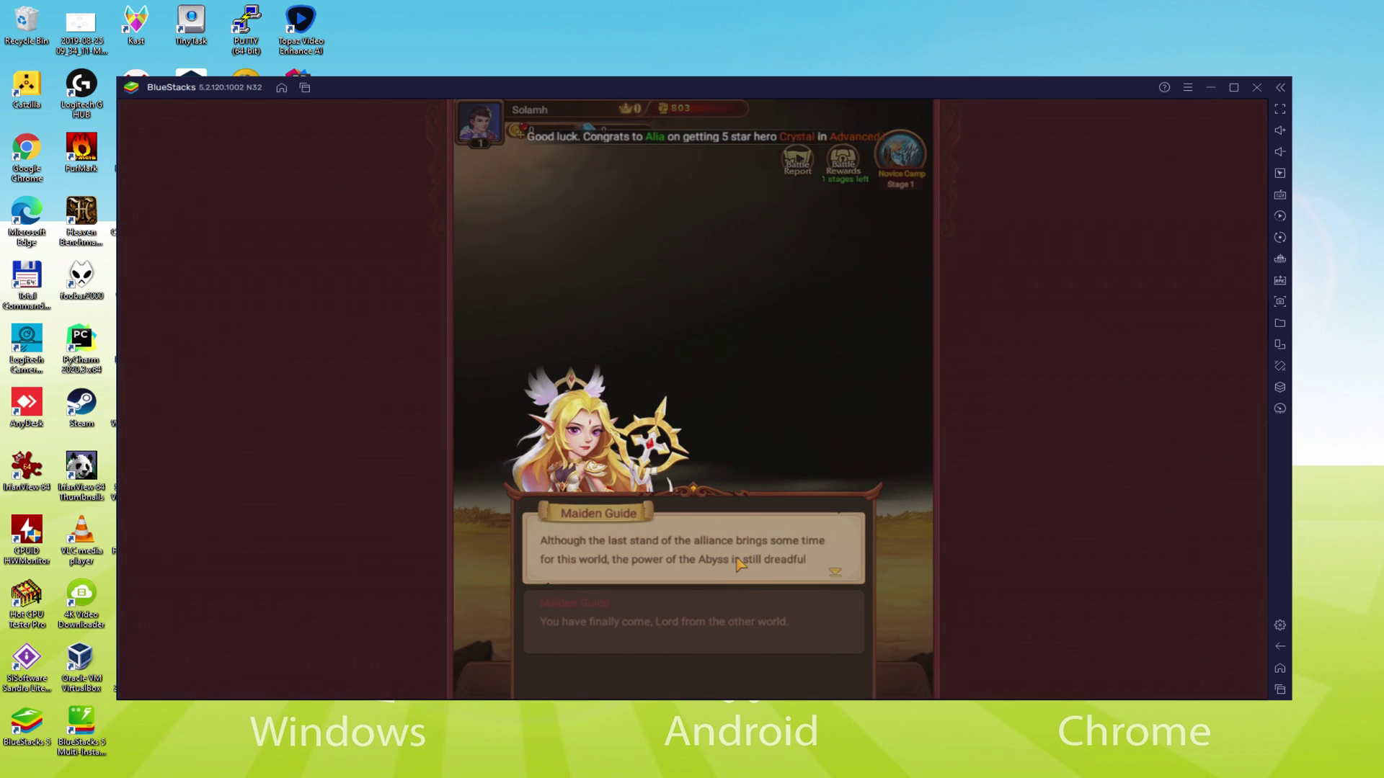
click(737, 569)
click(737, 571)
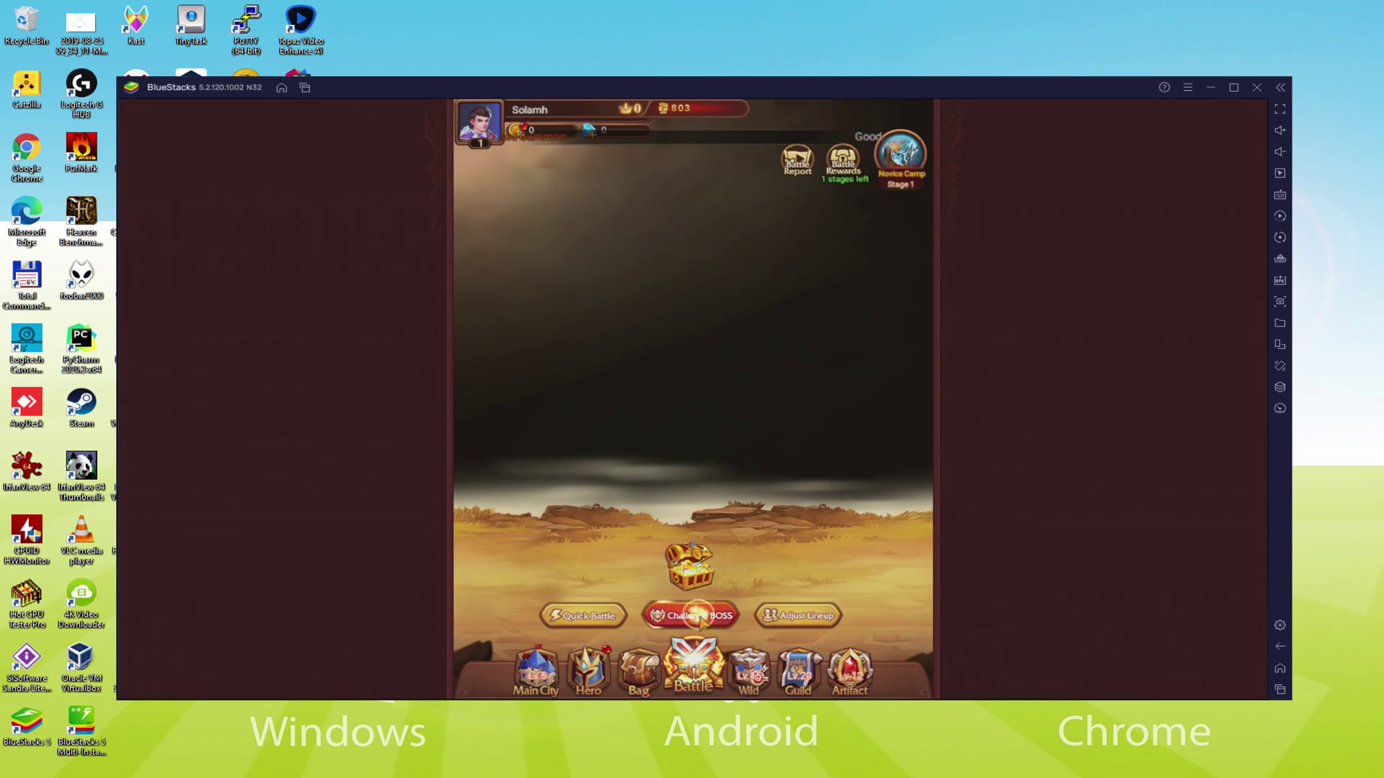
click(724, 617)
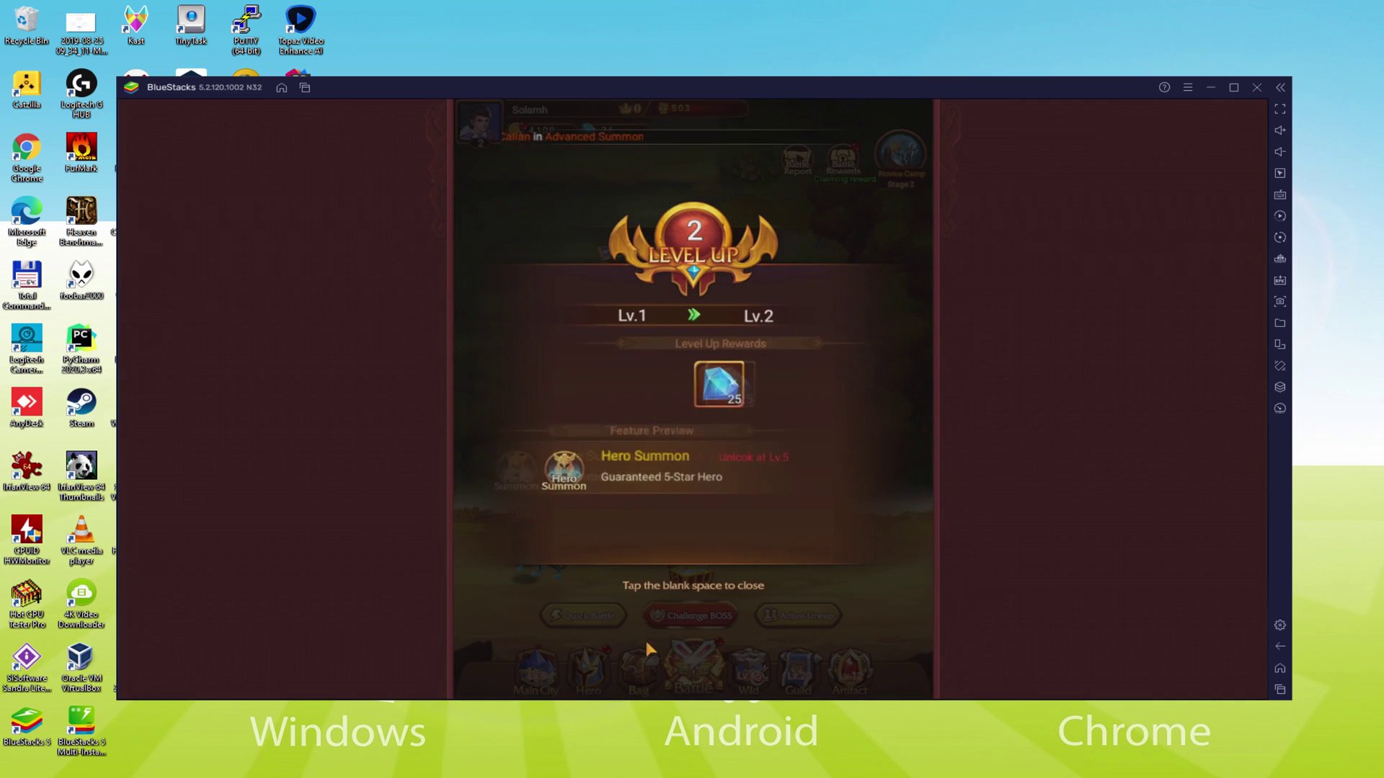
Dismiss the level-up popup and claim the 1-stage Battle Reward, obtaining hero Renna.
click(690, 551)
click(689, 552)
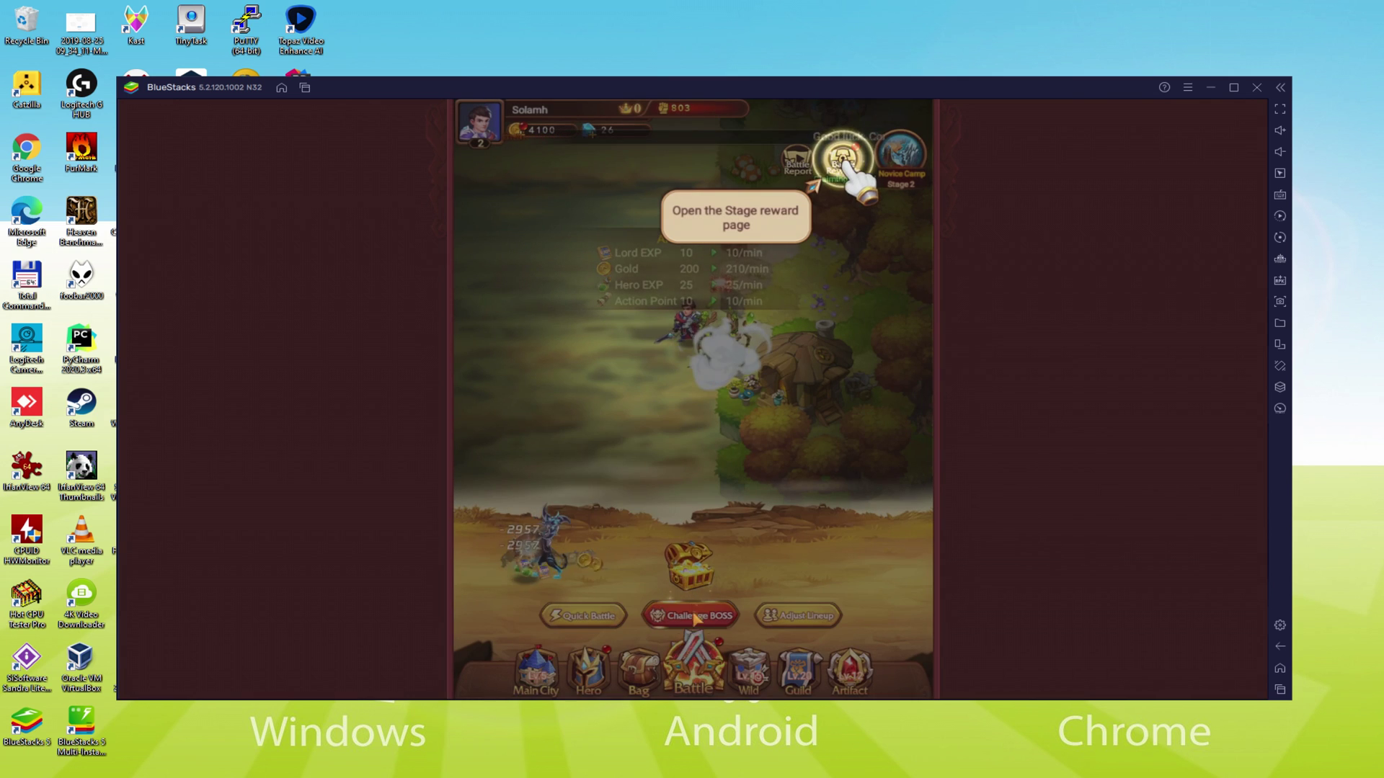
click(841, 158)
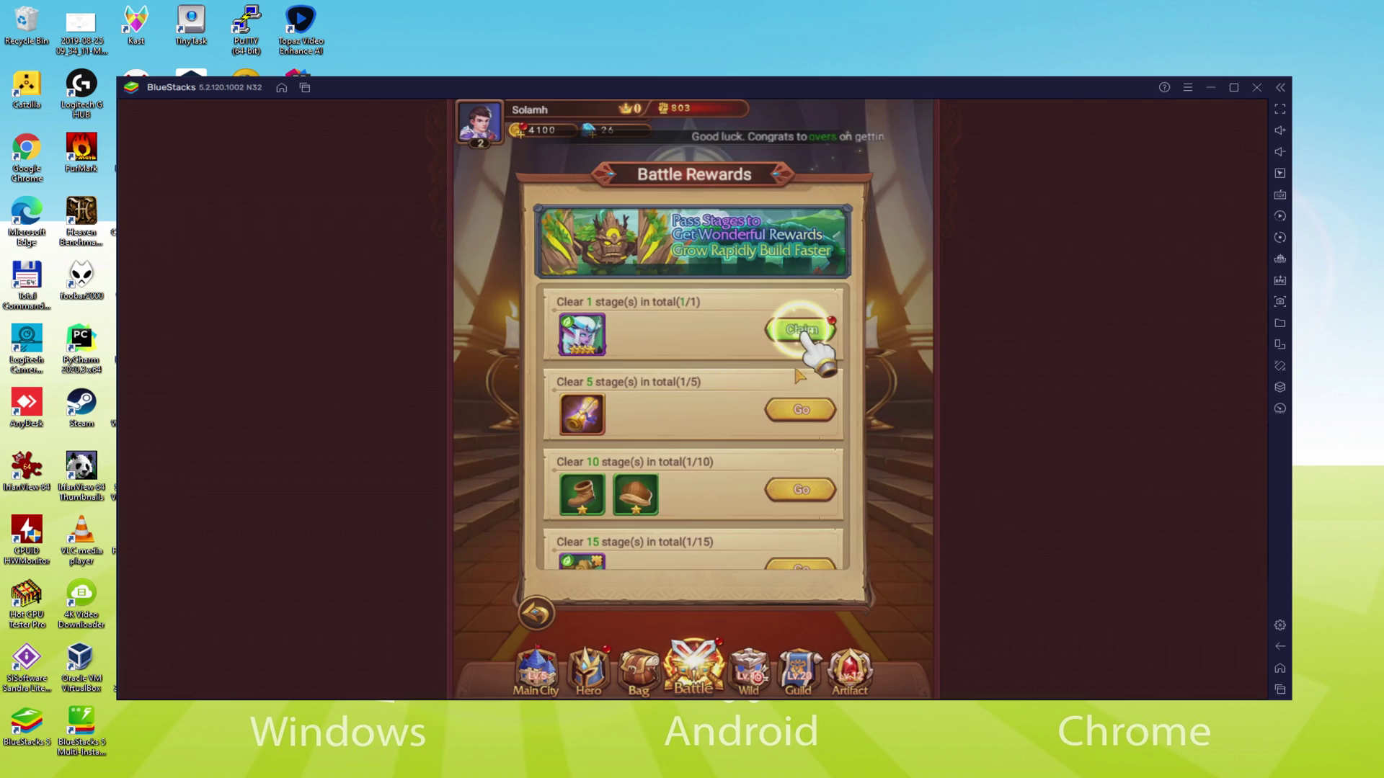
click(795, 336)
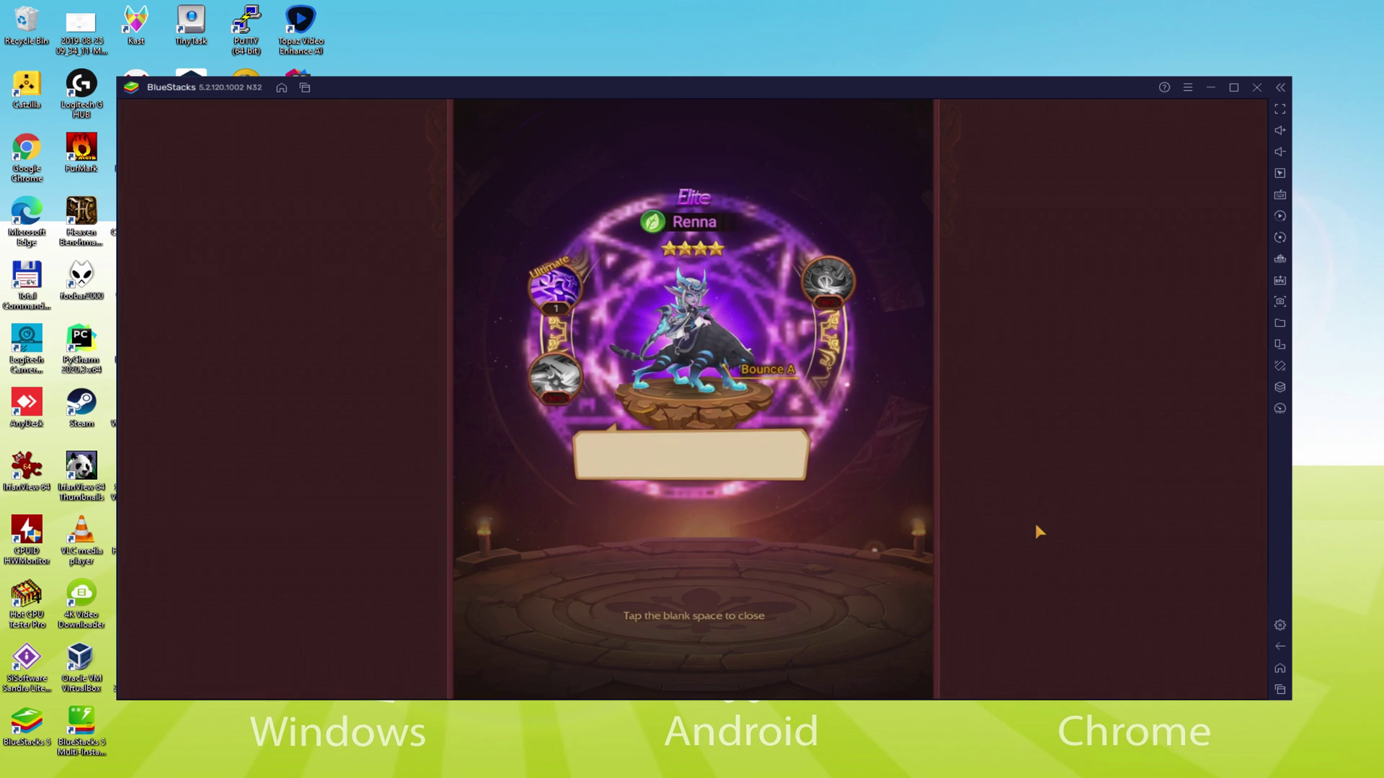
click(797, 557)
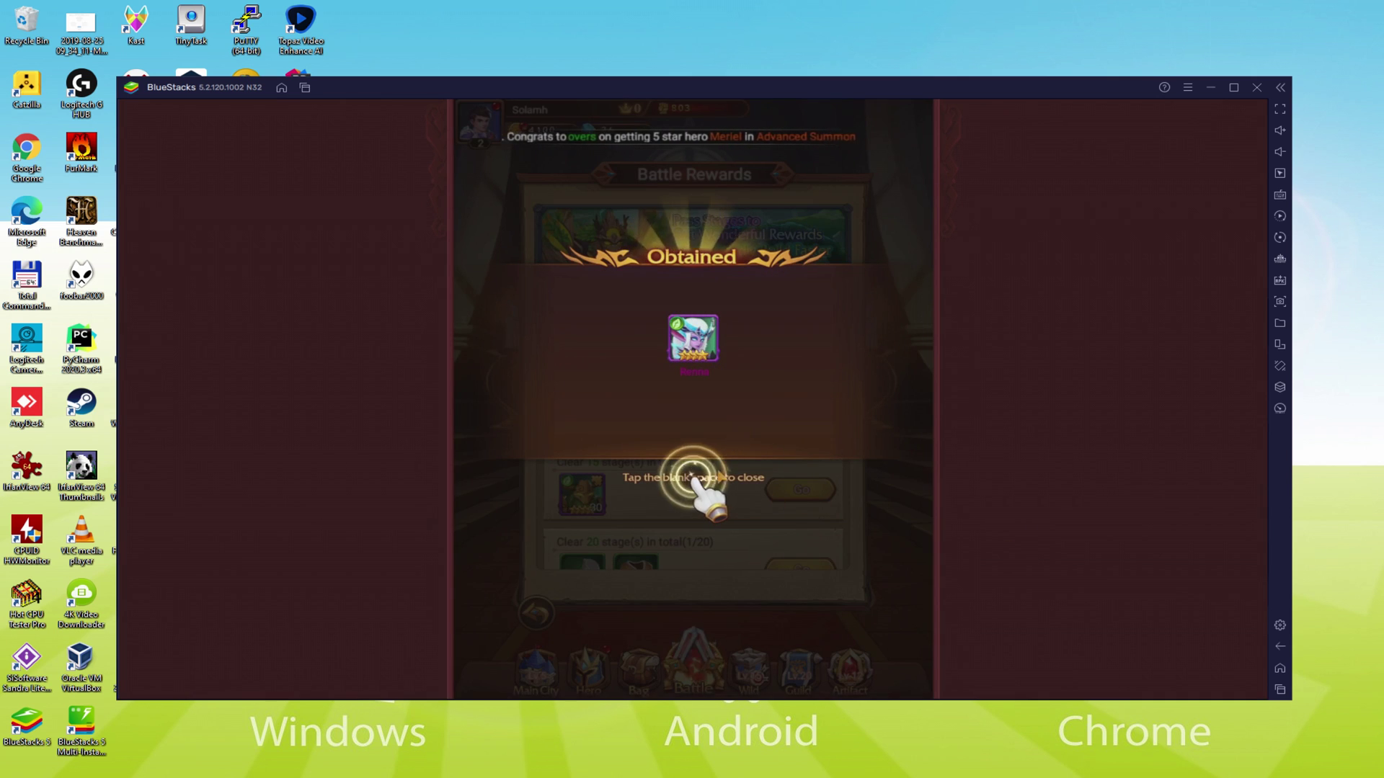
click(723, 577)
Deploy Renna into the Main Stage team lineup.
click(723, 576)
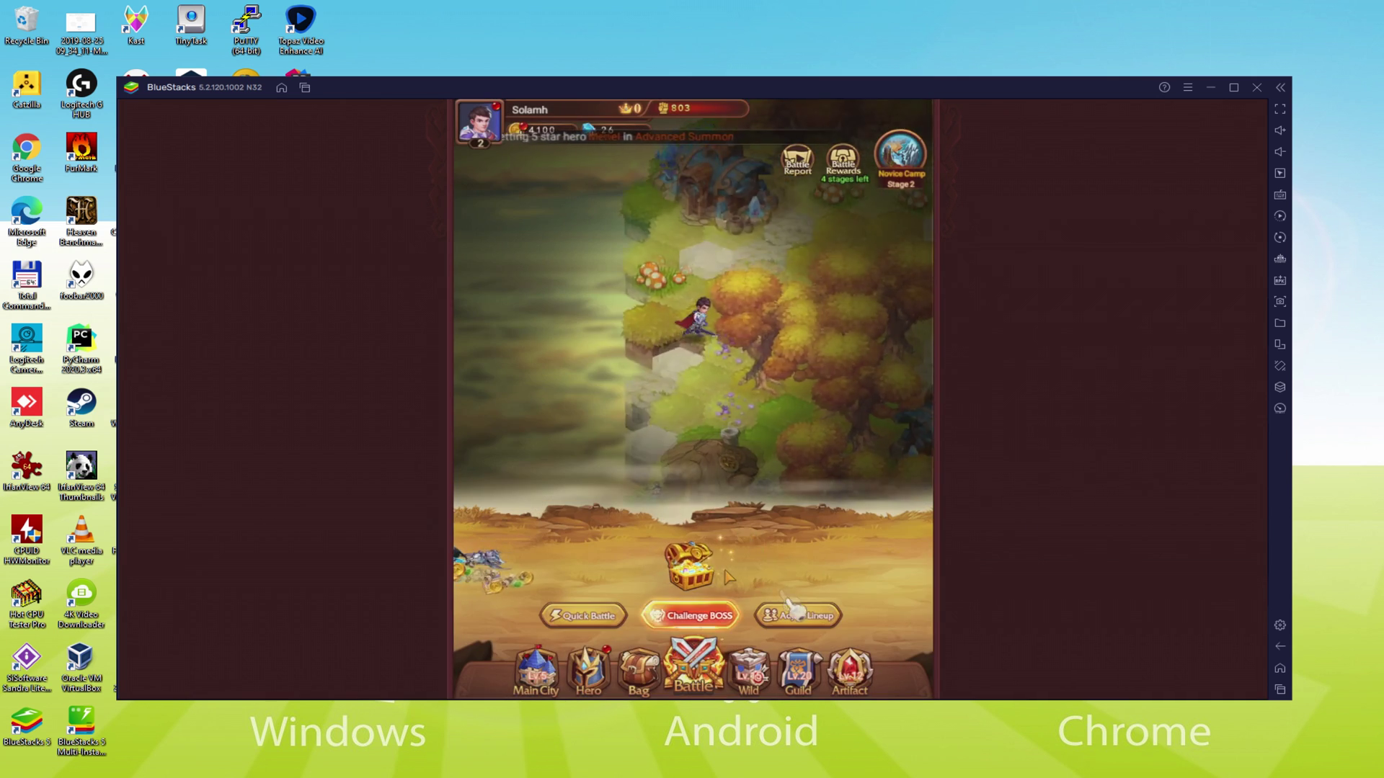
click(821, 624)
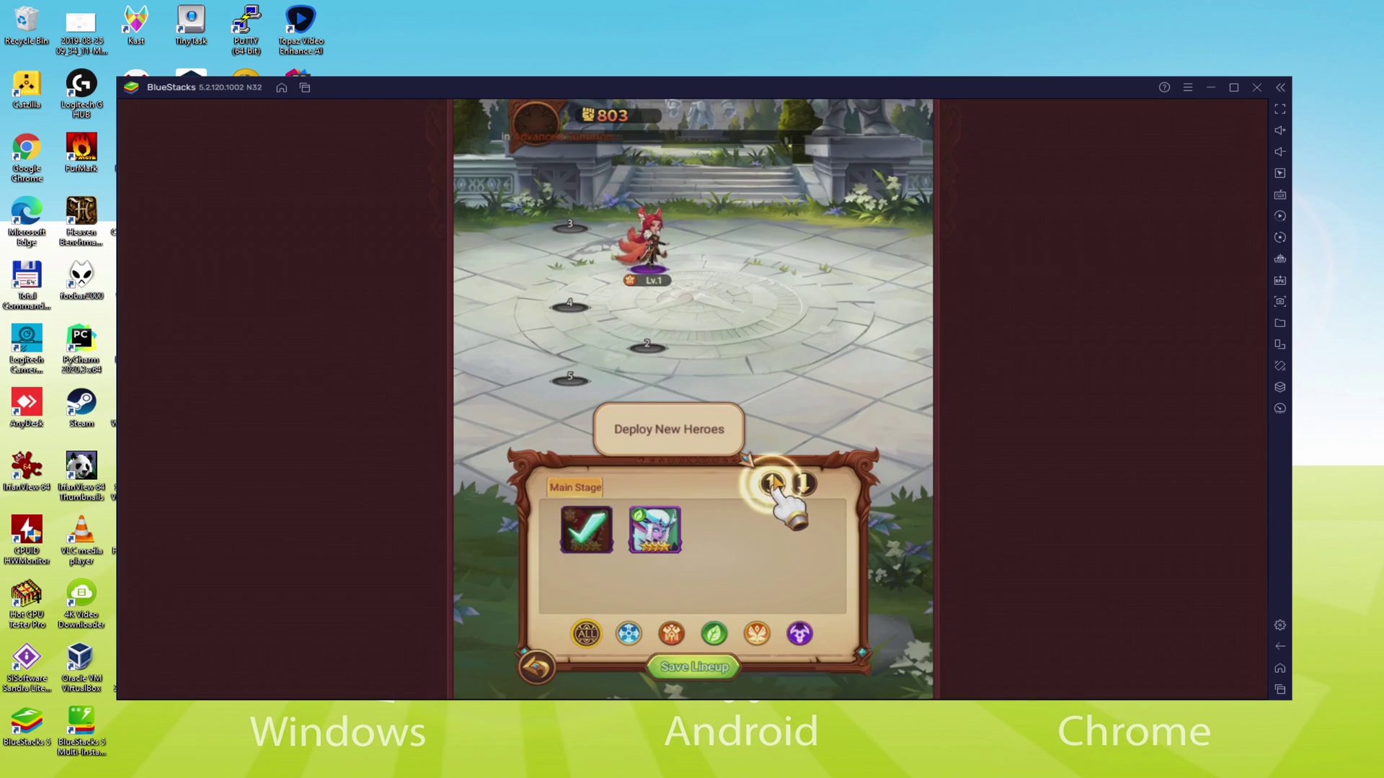
click(802, 557)
click(802, 557)
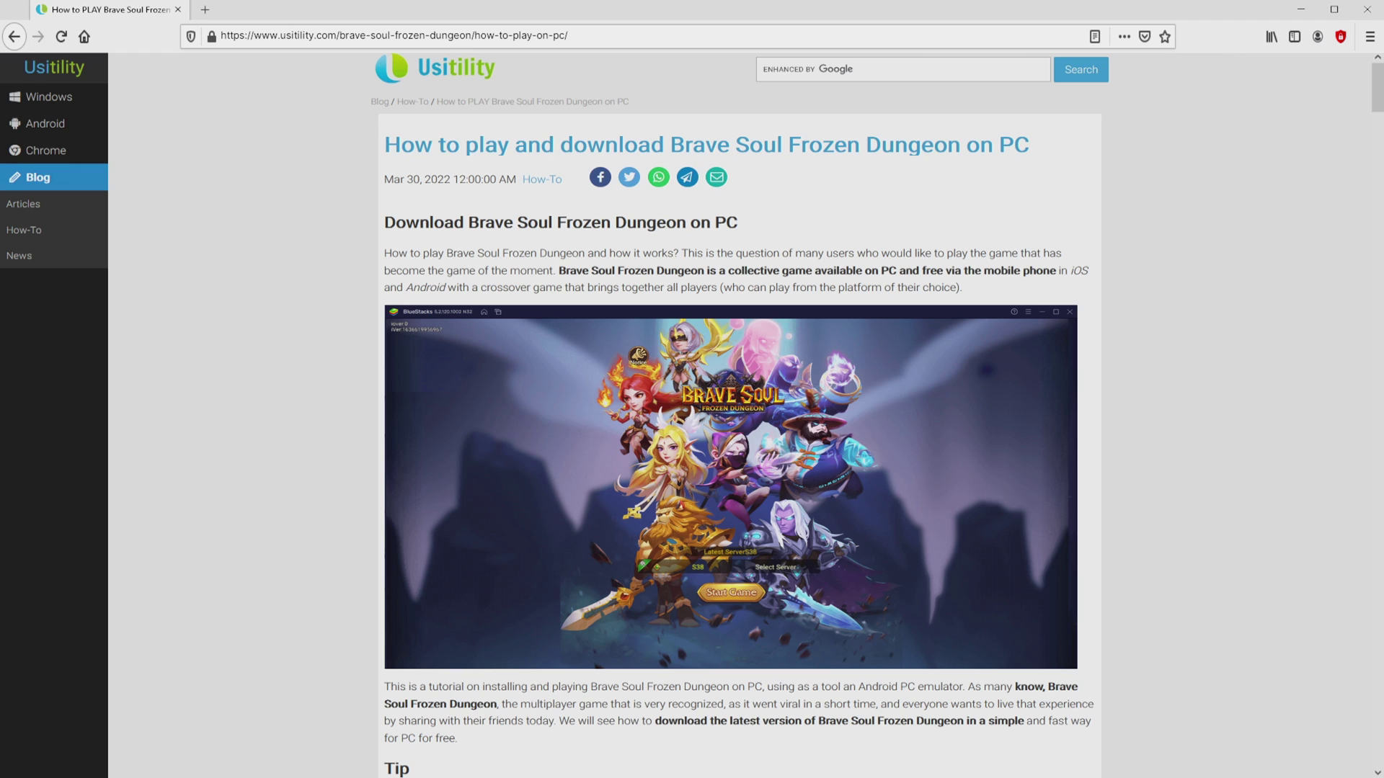
Follow the Usitility article's Download Game on PC link to the BlueStacks Brave Soul page, then return to its top.
scroll(739, 416, down, 5)
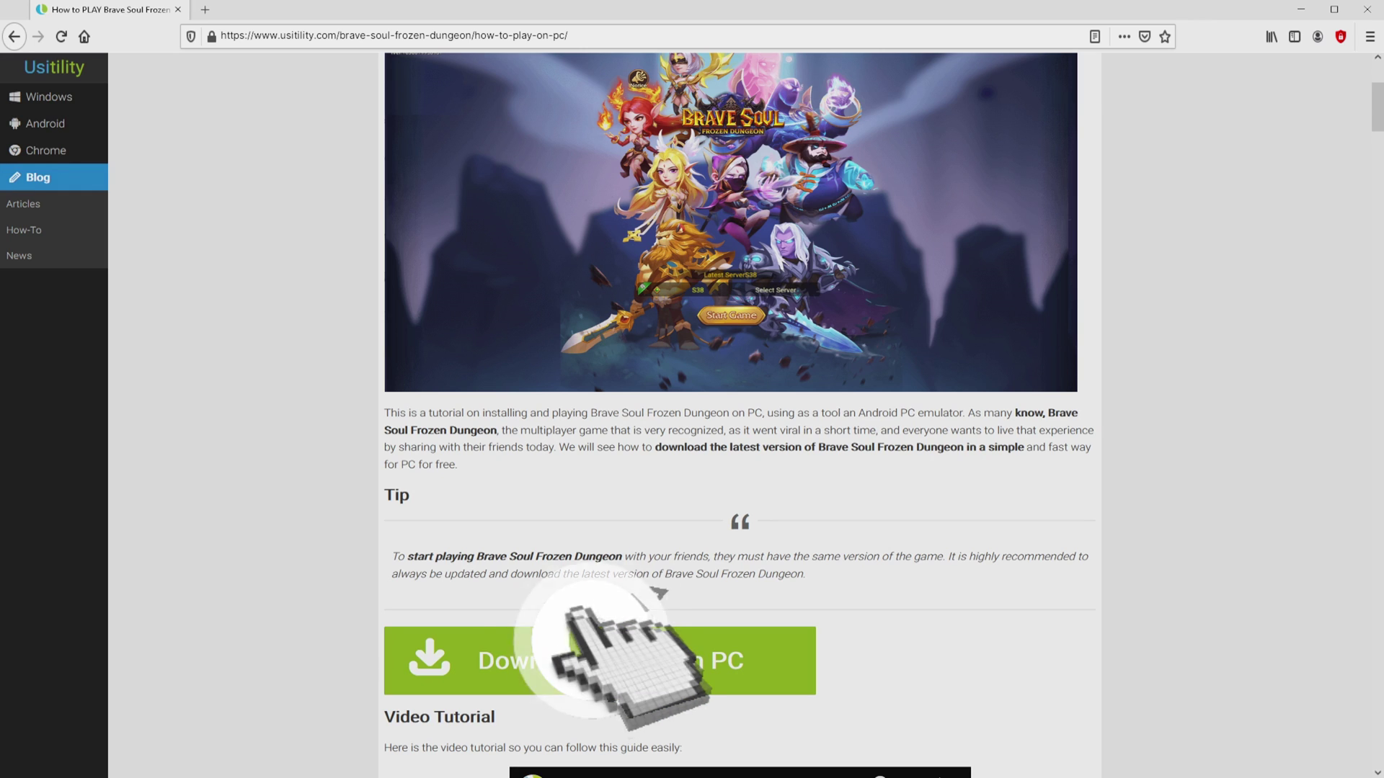
click(598, 660)
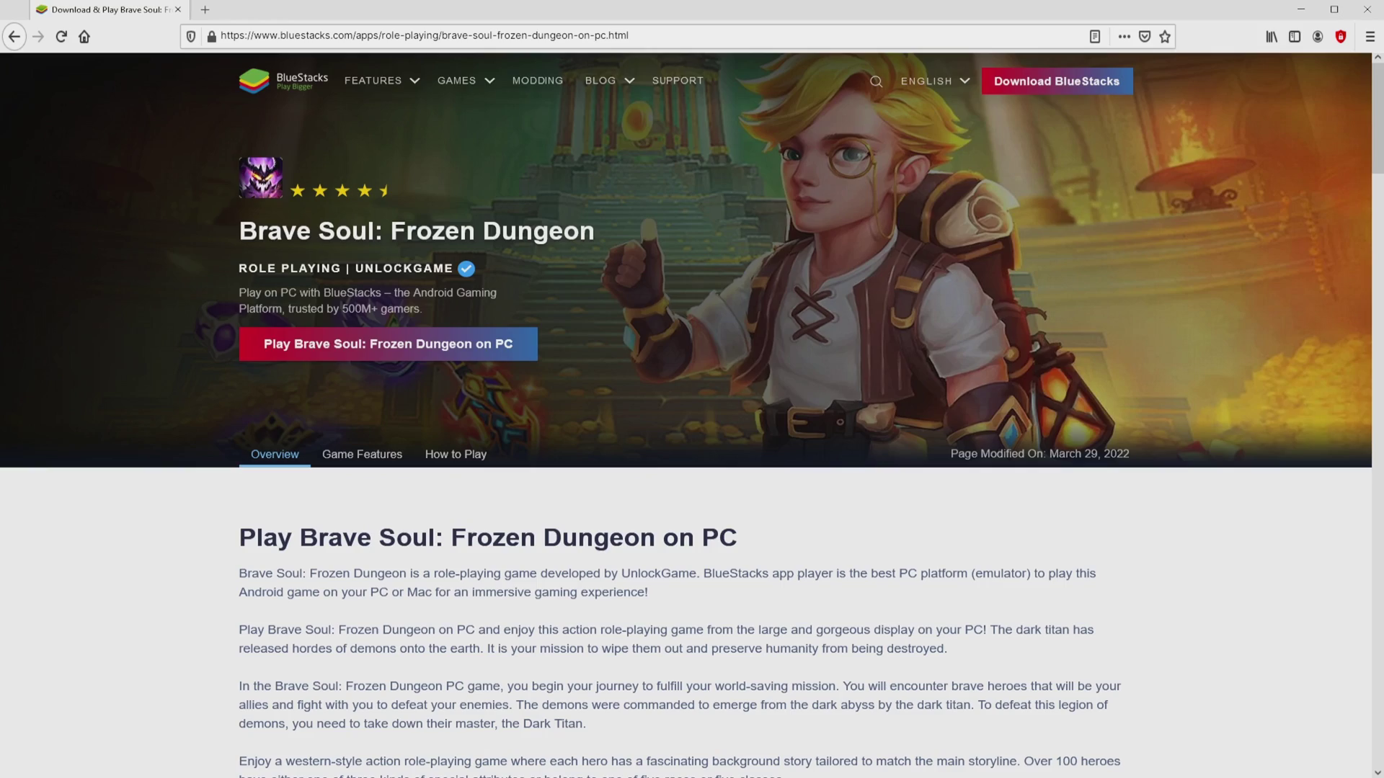
scroll(692, 415, down, 20)
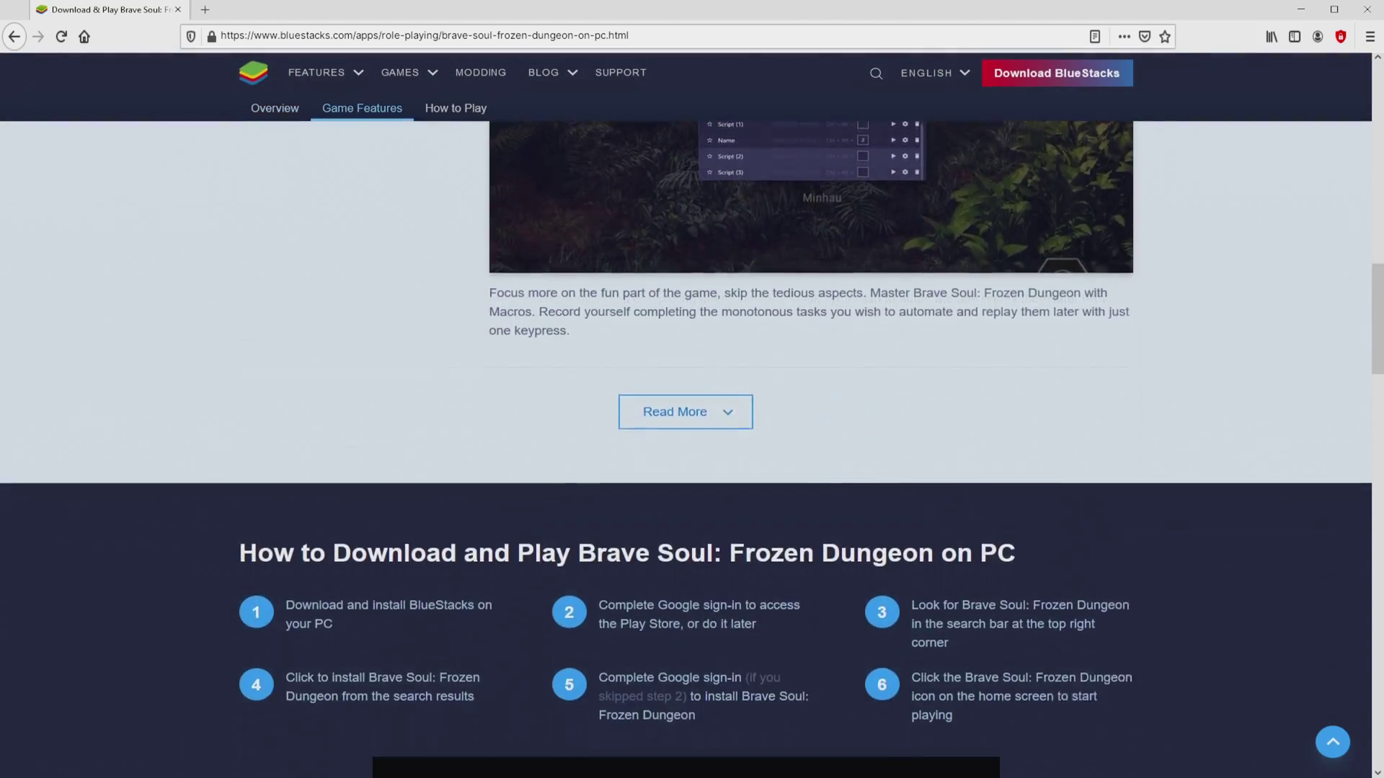
scroll(692, 447, down, 5)
scroll(692, 447, up, 10)
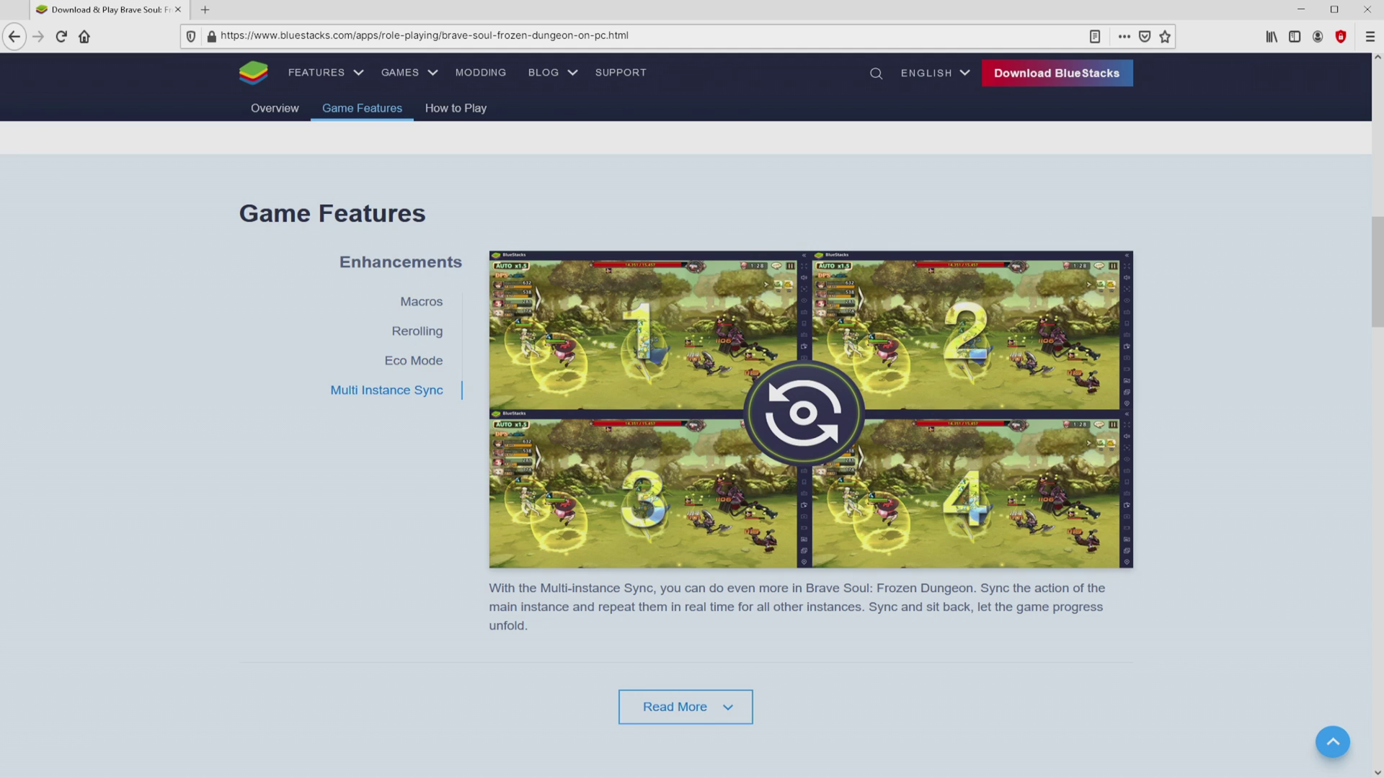
key(Home)
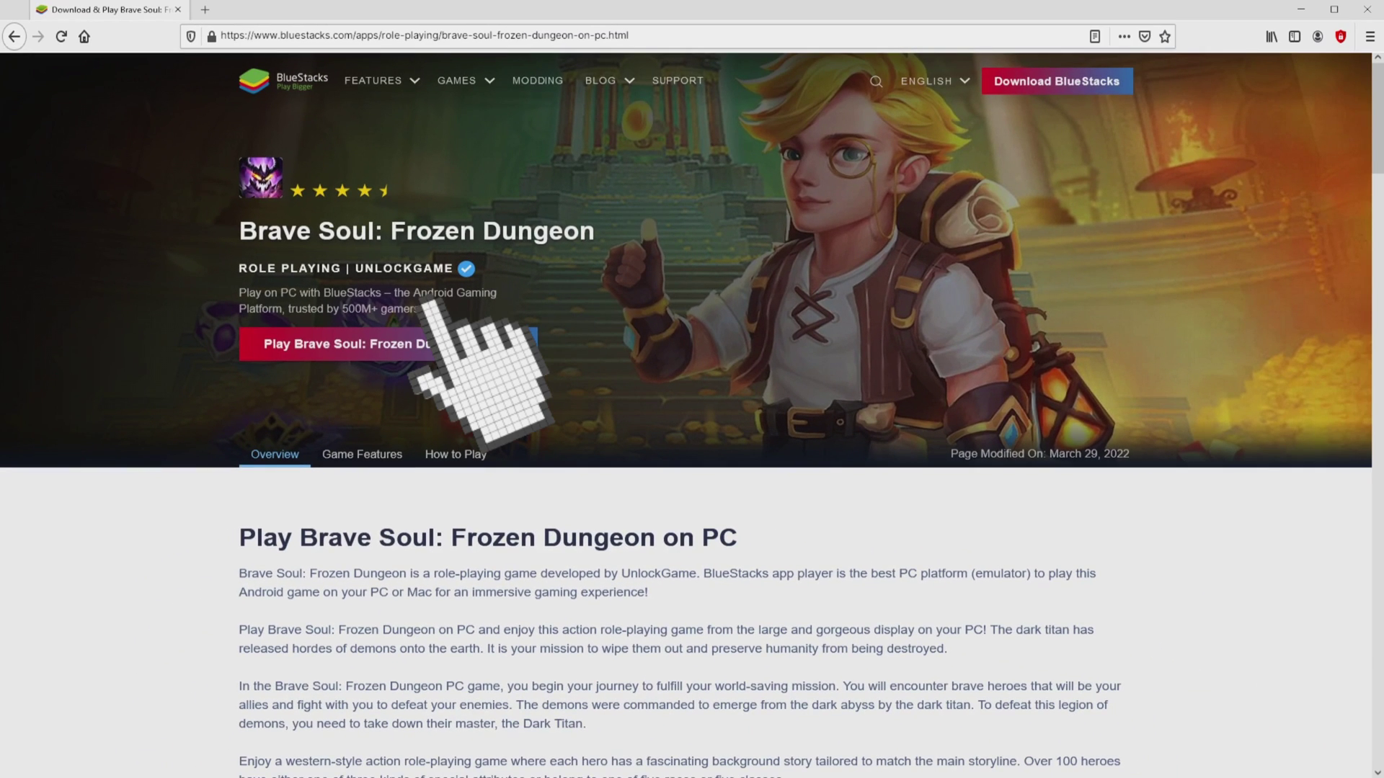
Download BlueStacksInstaller.exe via the red Play Brave Soul: Frozen Dungeon on PC button.
click(404, 343)
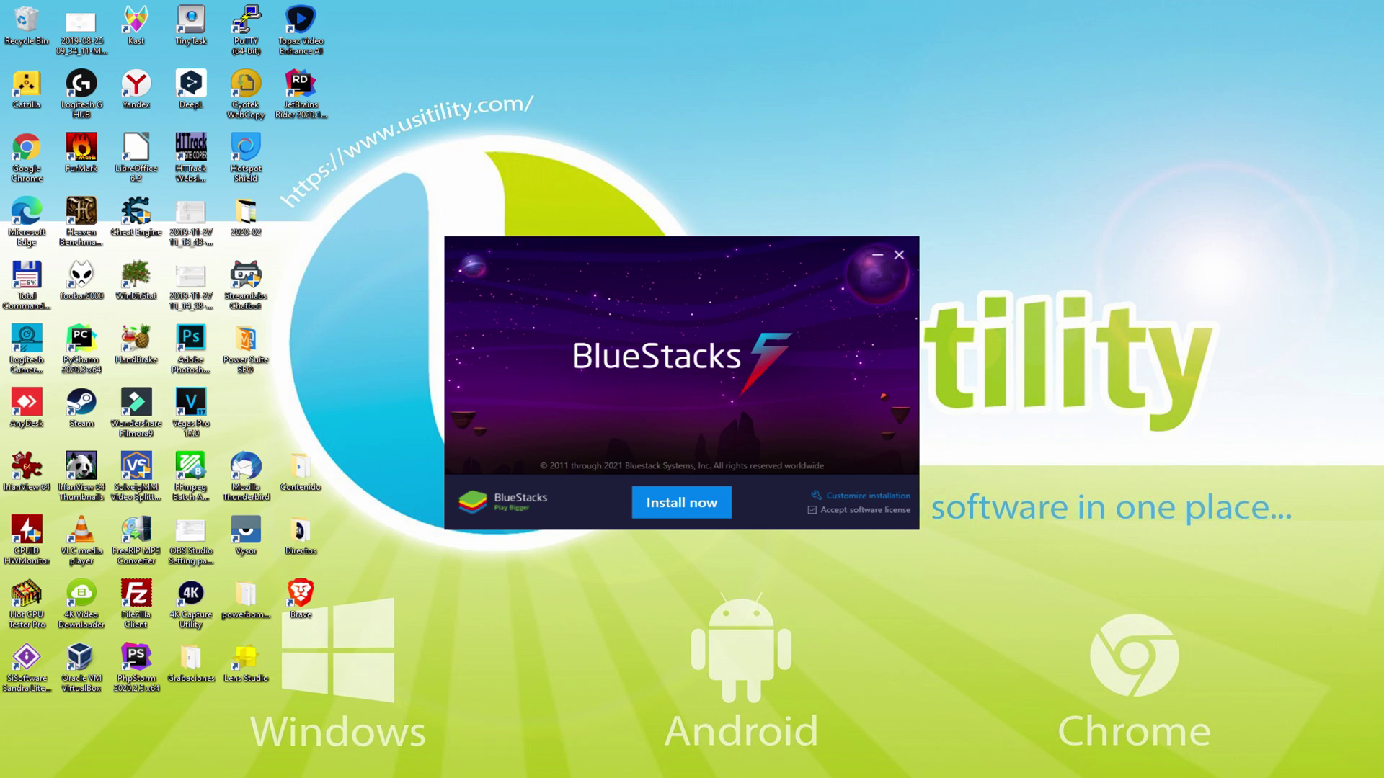
Check the custom install location, go back, and start the BlueStacks installation with Install now.
click(850, 495)
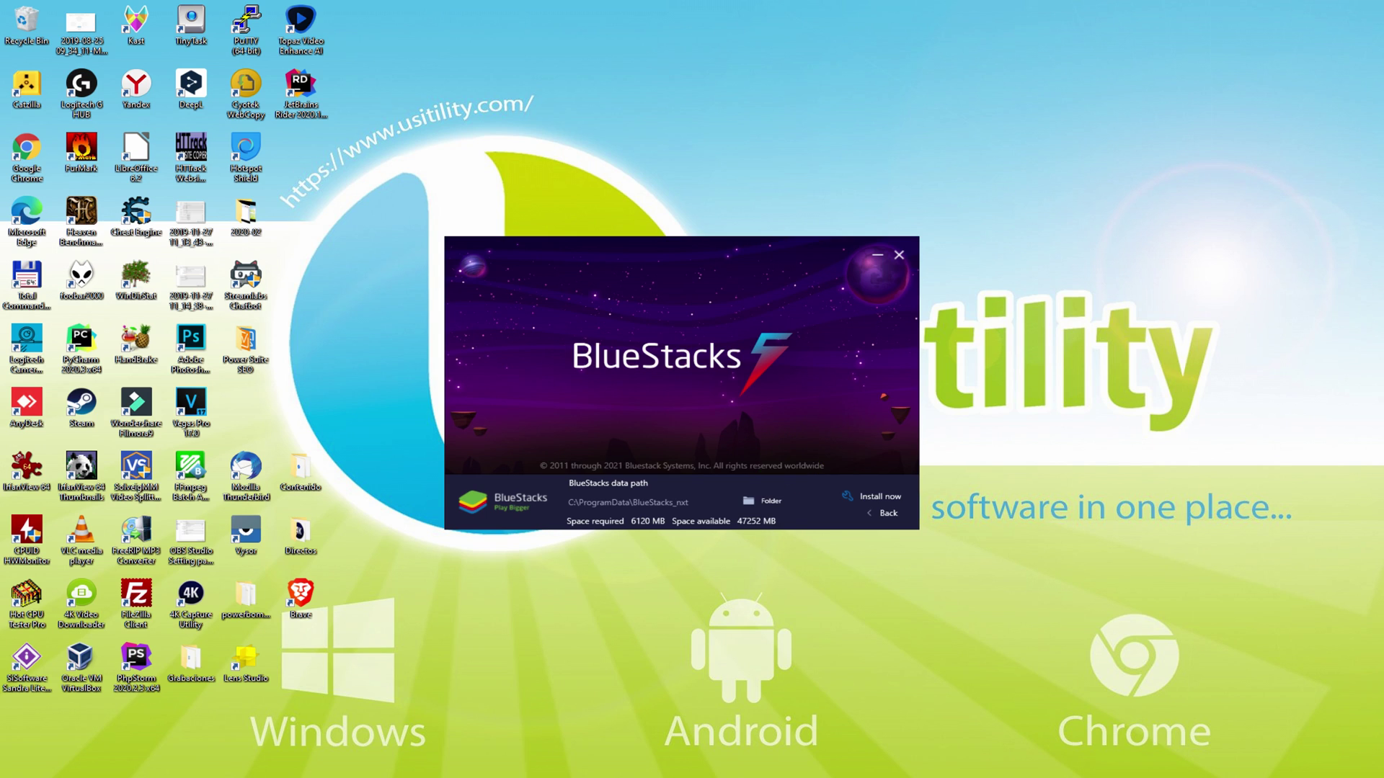
click(875, 512)
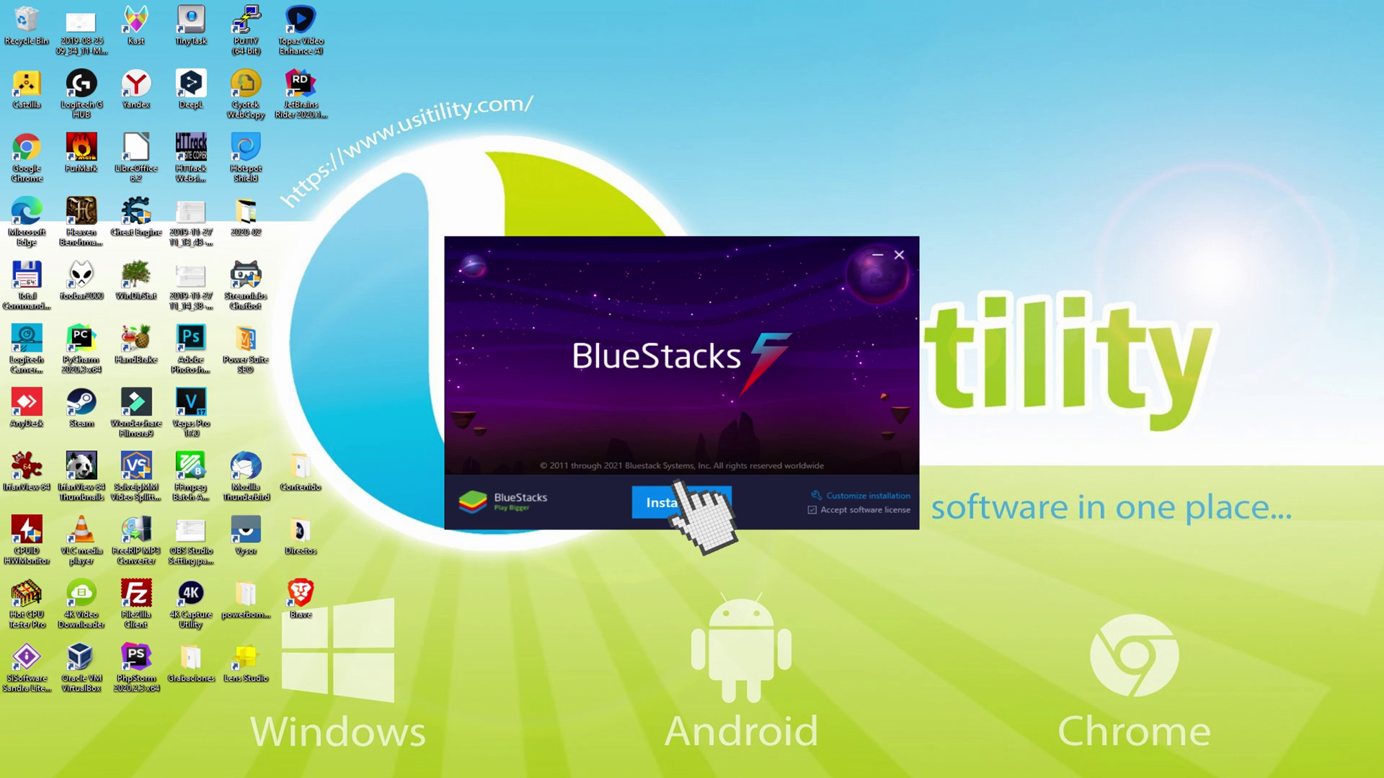
click(679, 502)
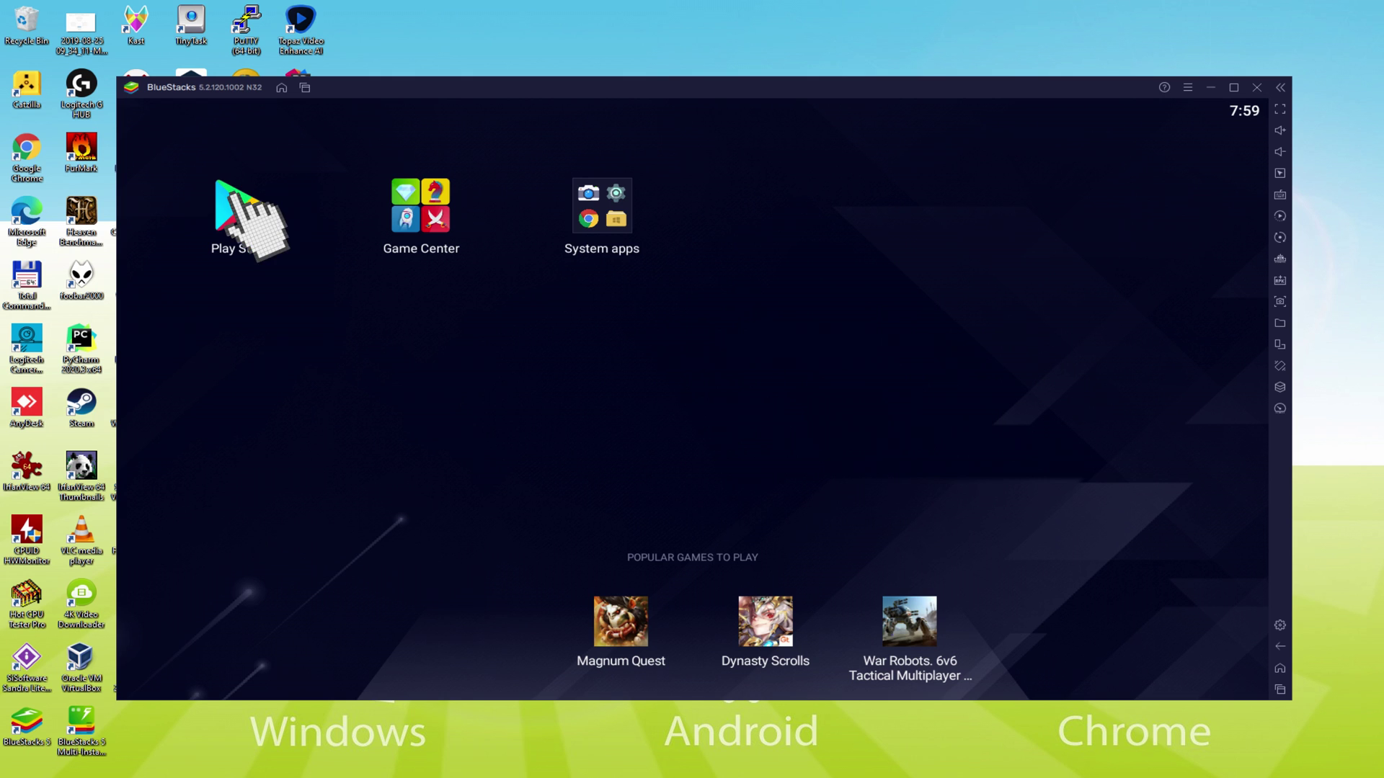
Sign in to the Play Store with the Google account's email and password.
click(245, 212)
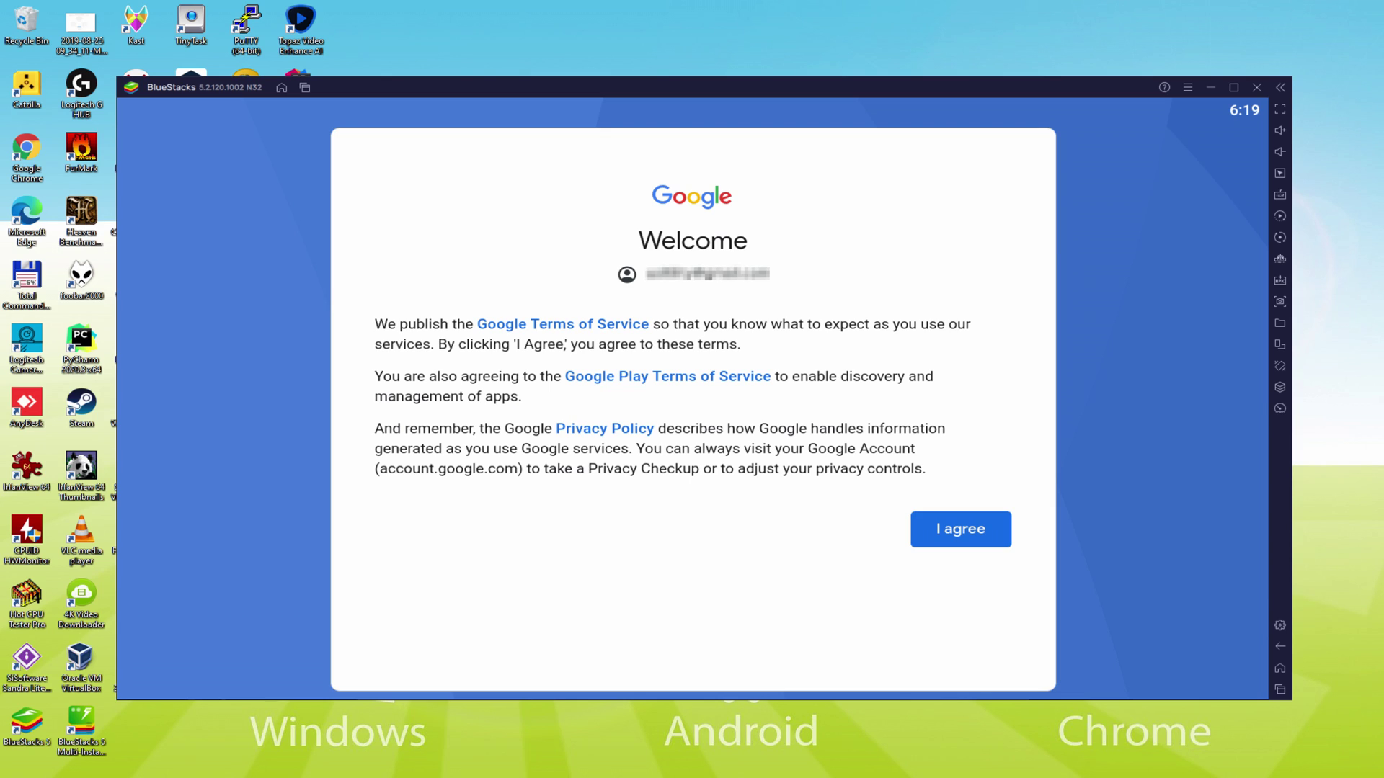
Agree to Google's terms, disable Back up to Google Drive, and accept the Google services settings.
click(959, 533)
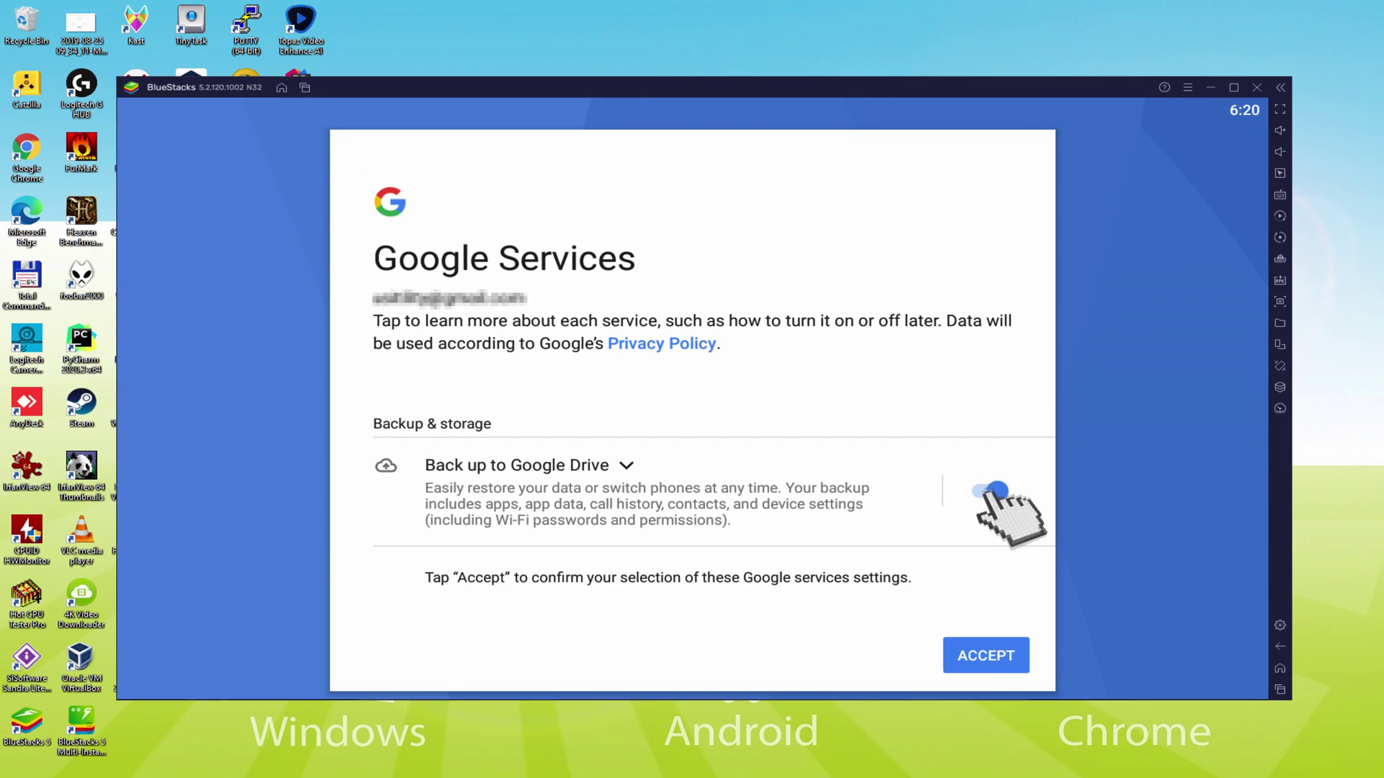
click(992, 491)
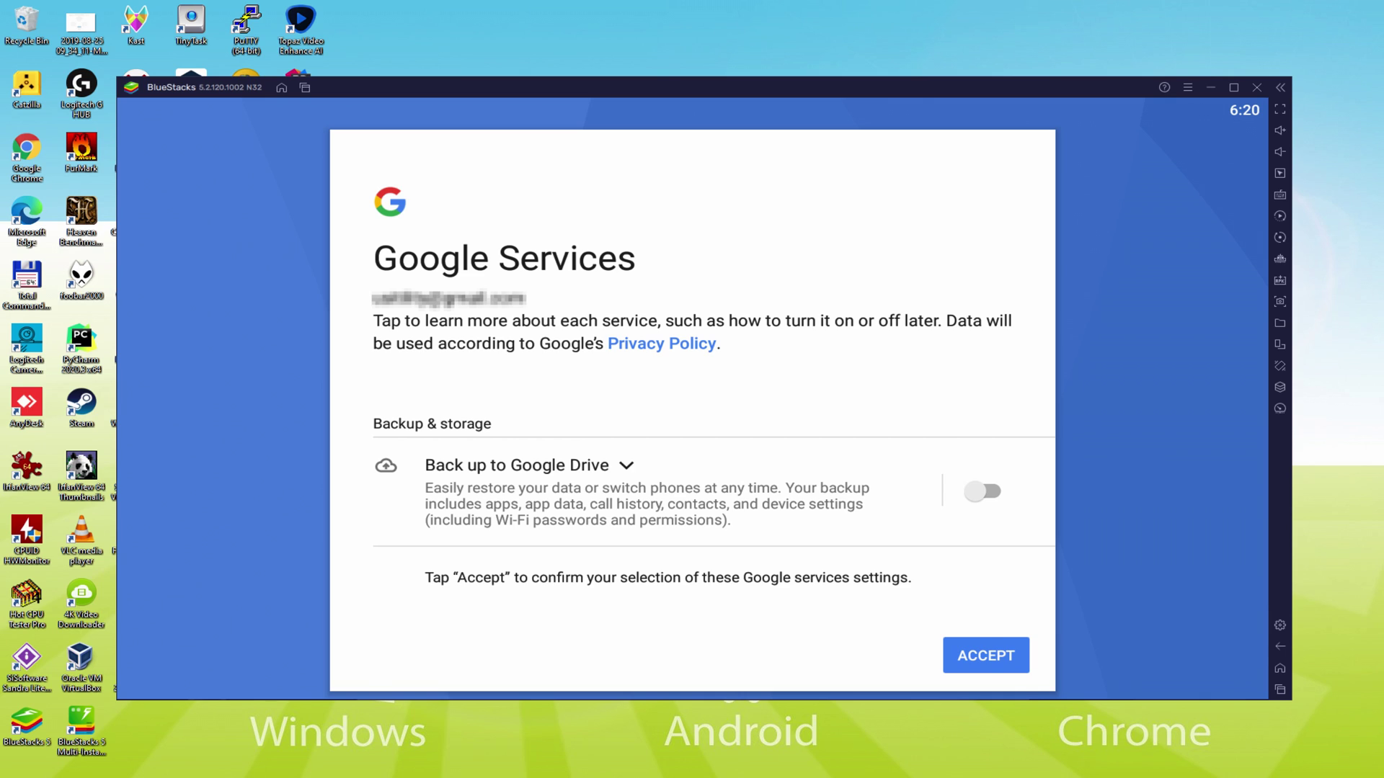
click(987, 655)
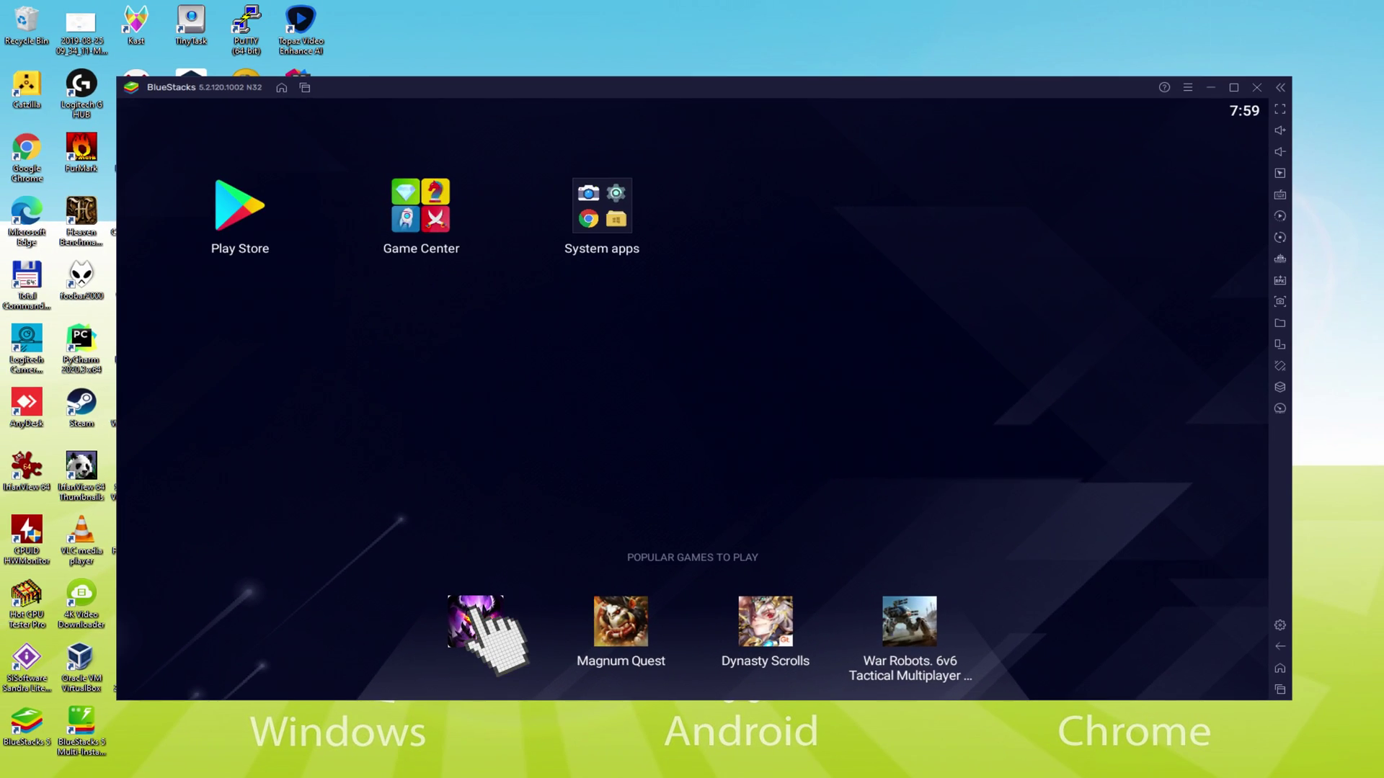
Install Brave Soul: Frozen Dungeon from its Play Store page.
click(554, 441)
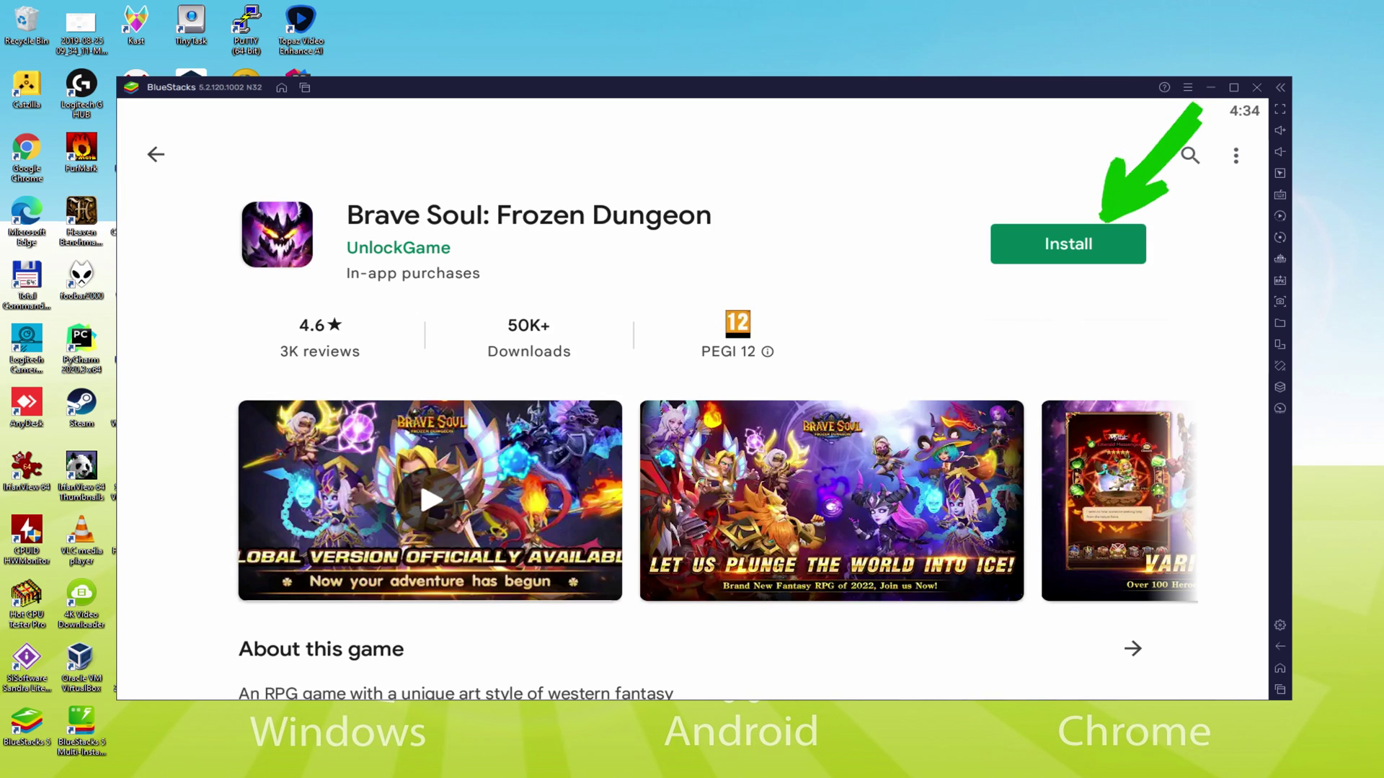
click(1103, 243)
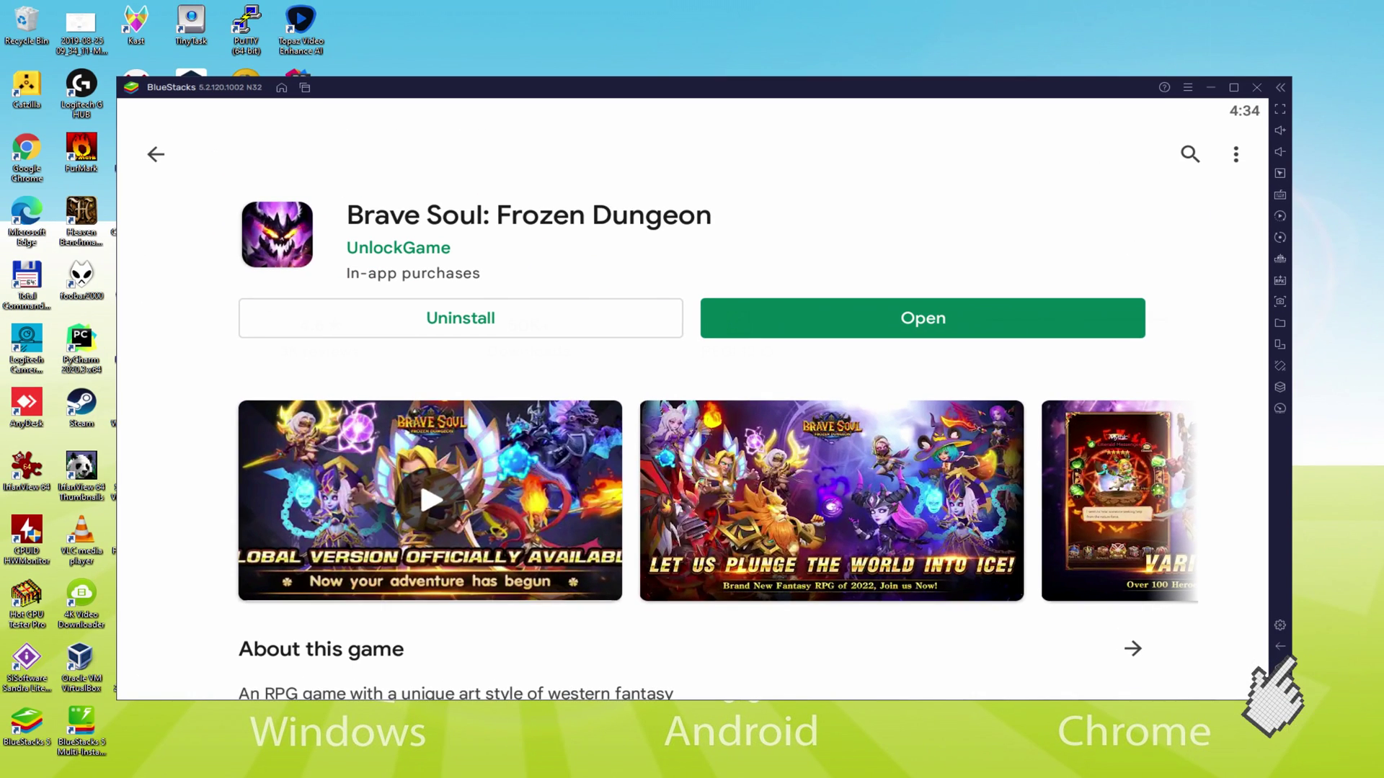
Launch Brave Soul: Frozen Dungeon from its new icon on the BlueStacks home screen.
click(1182, 534)
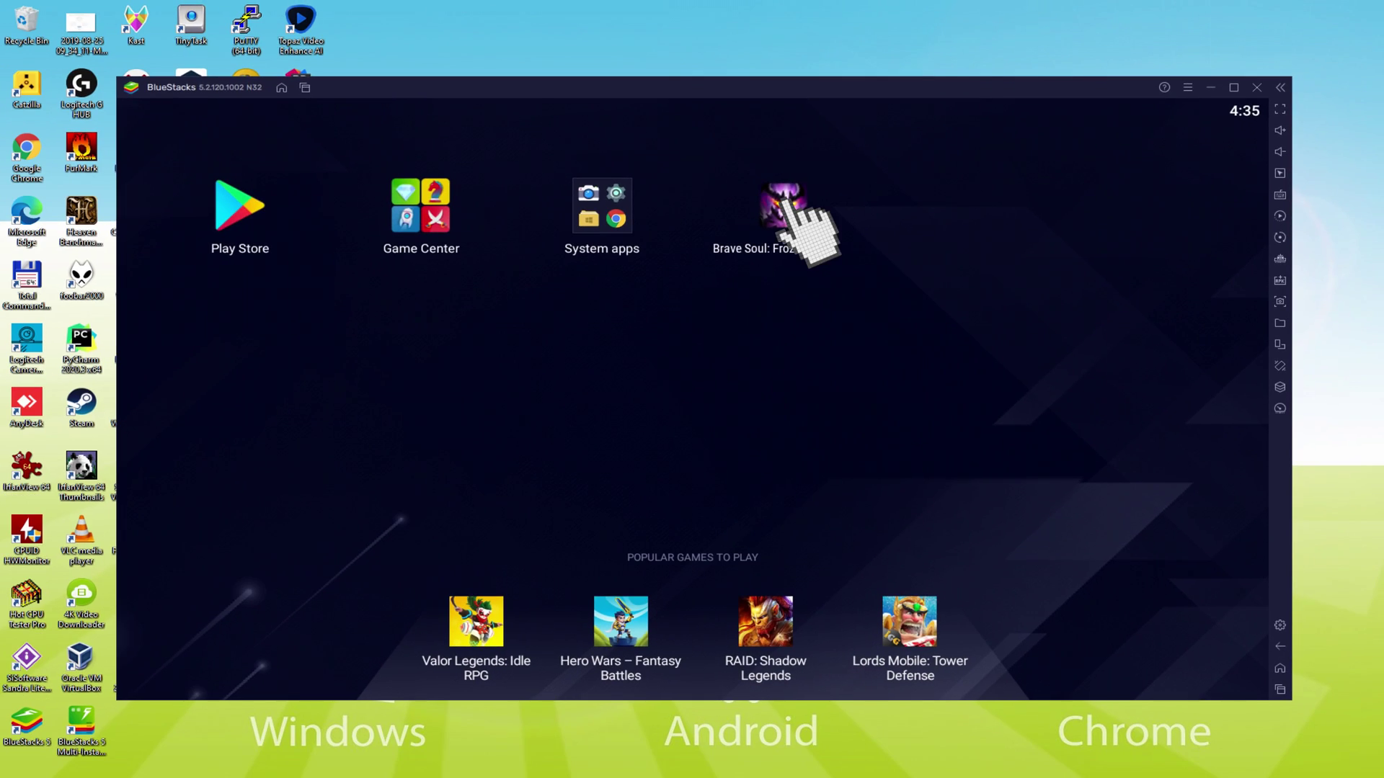
click(508, 407)
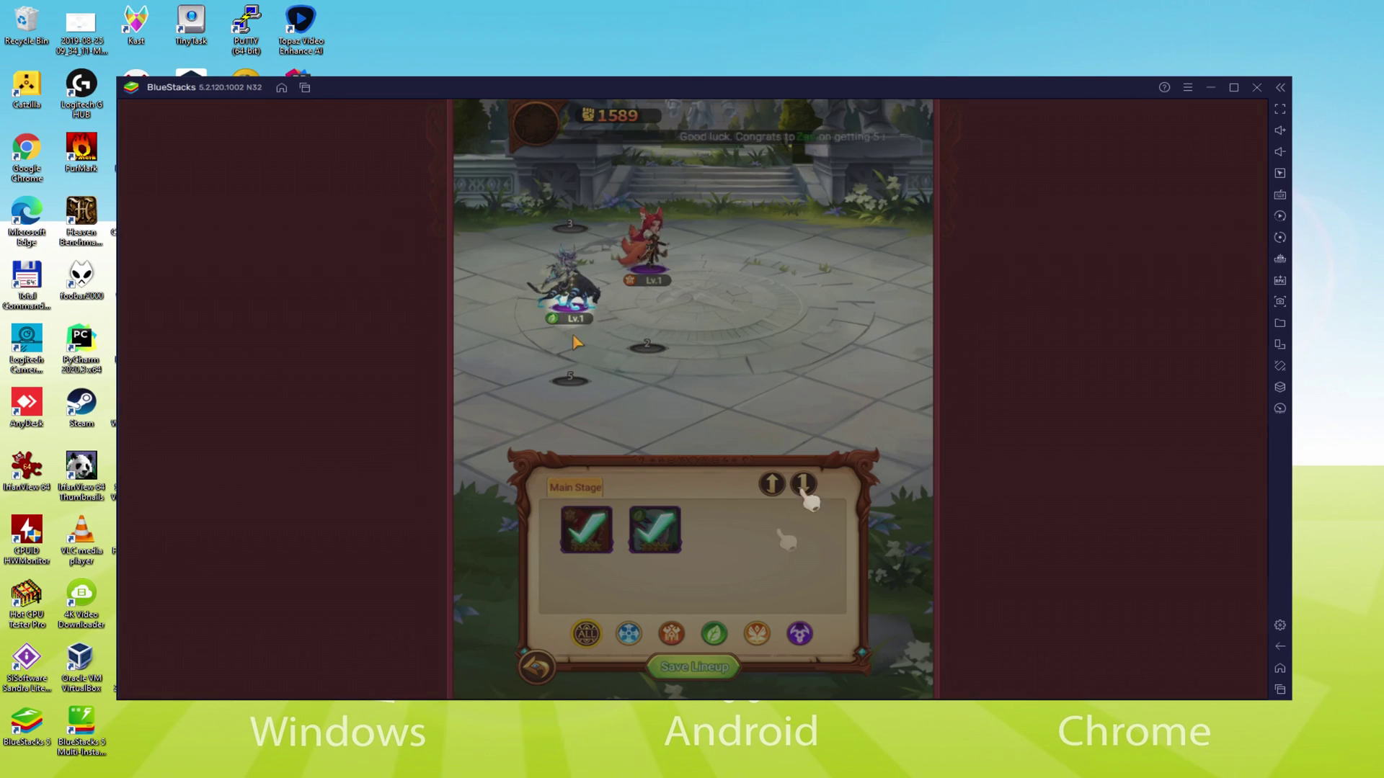
Save the hero lineup, fight the boss, then view Lioba Shard details (50/50) in the Bag's Shard tab.
click(693, 667)
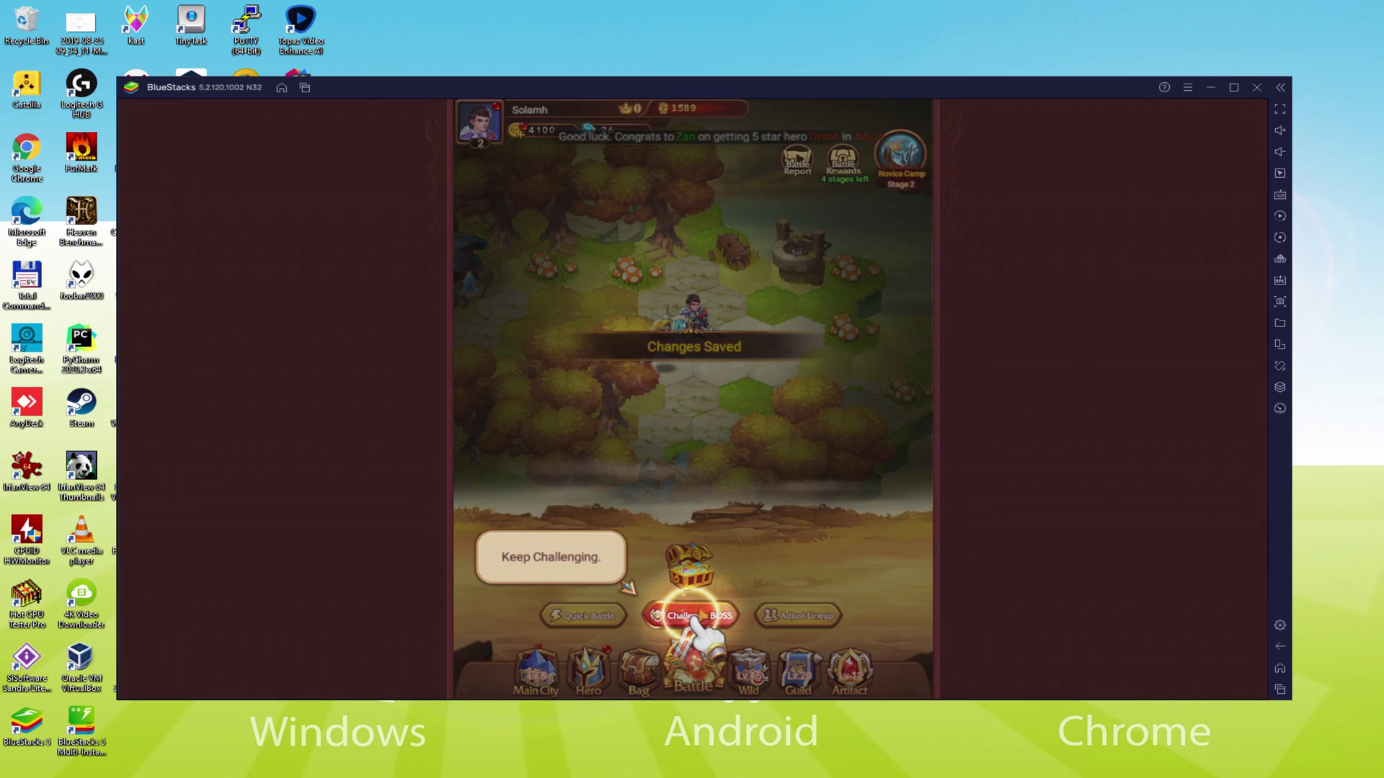
click(690, 615)
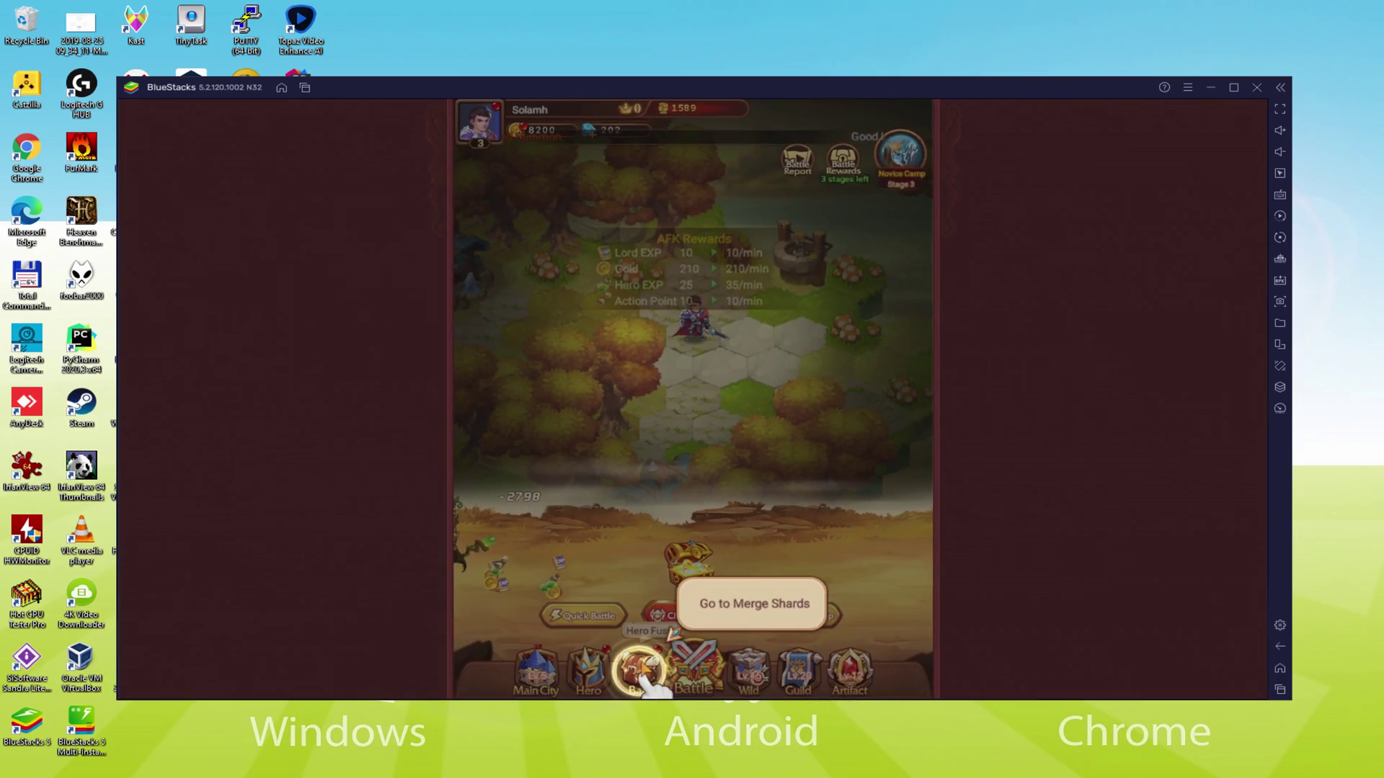
click(637, 671)
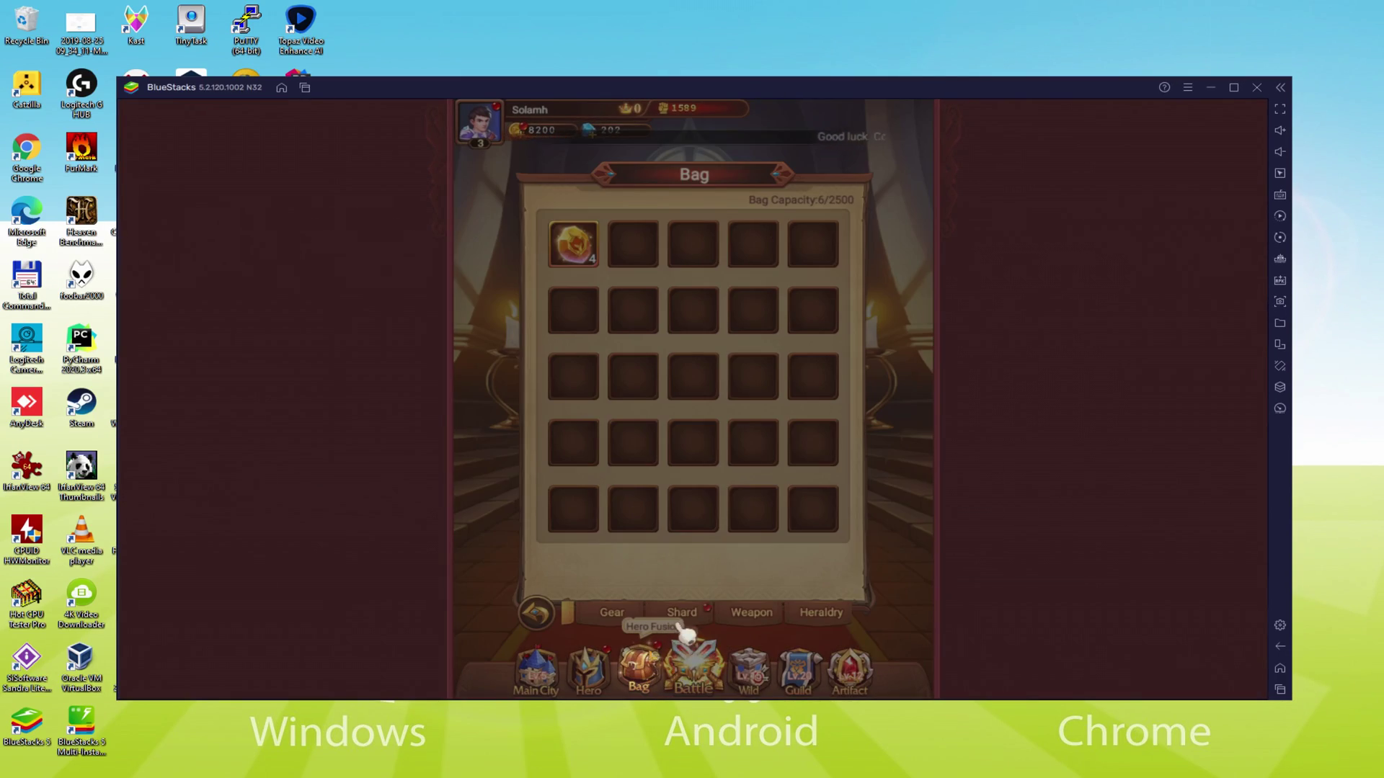
click(678, 612)
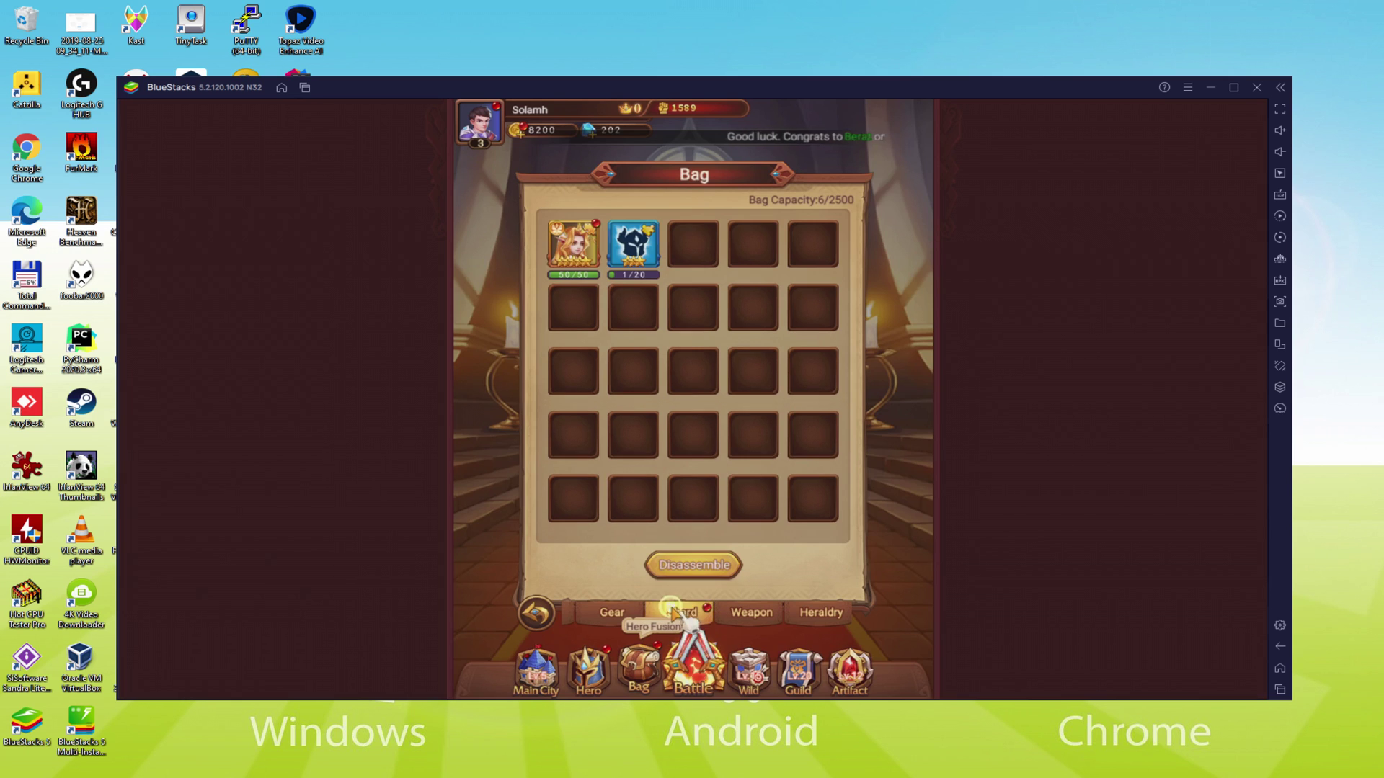
click(575, 246)
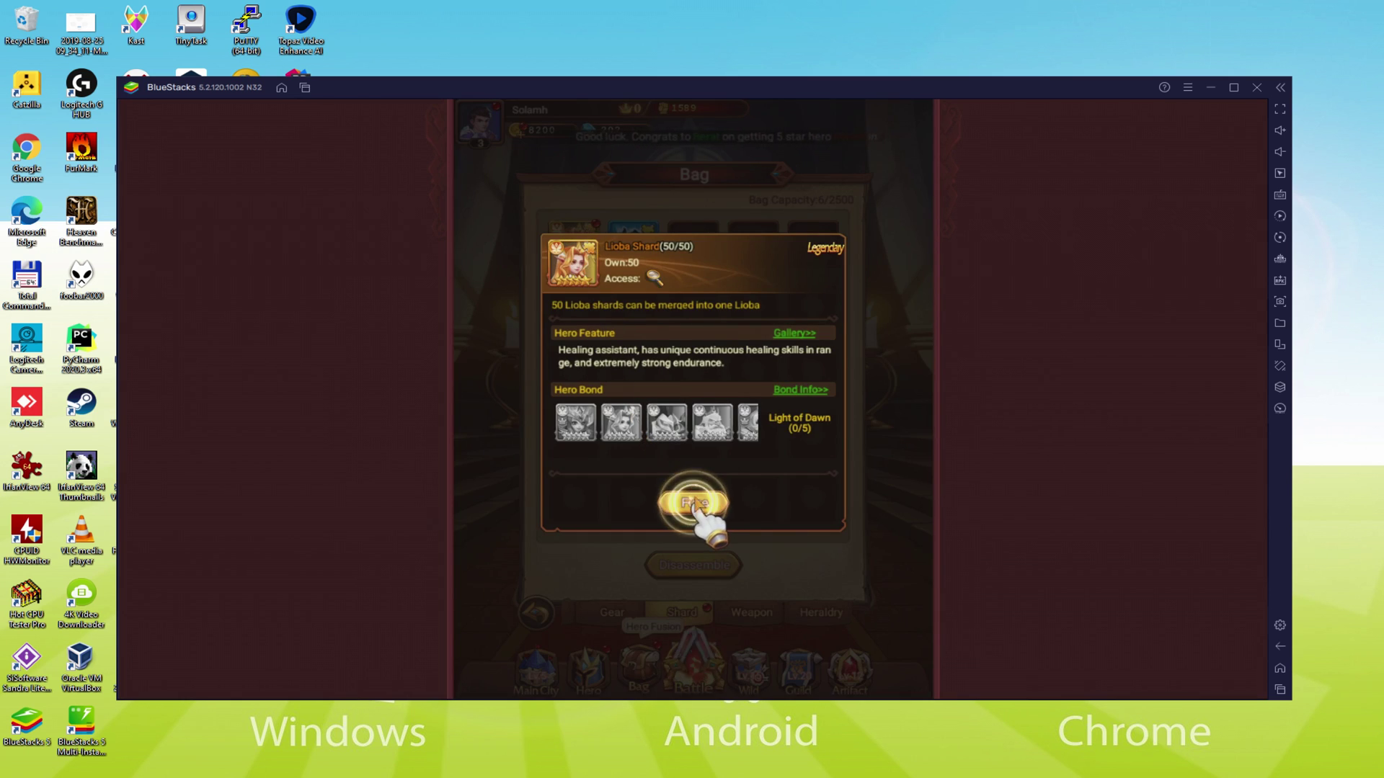